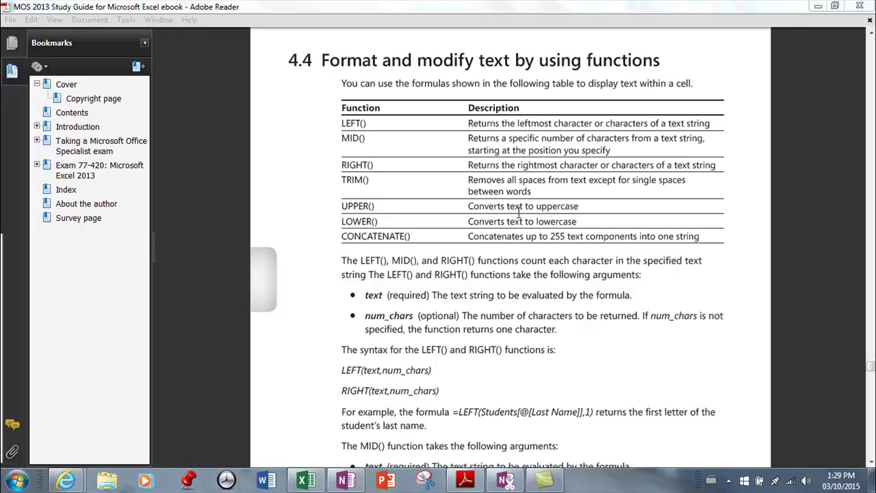
Step: Switch to the student list workbook in Excel and examine the LEFT and MID formulas in cells C3 to E4
left_click(311, 481)
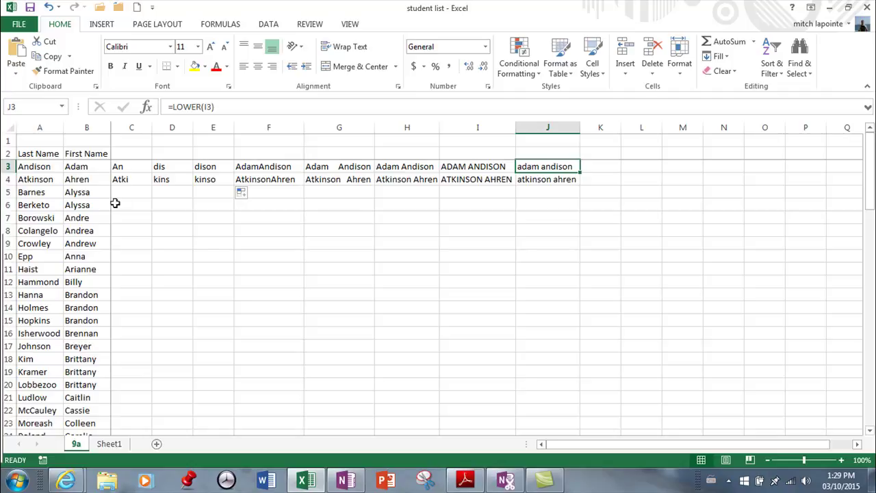
left_click(753, 44)
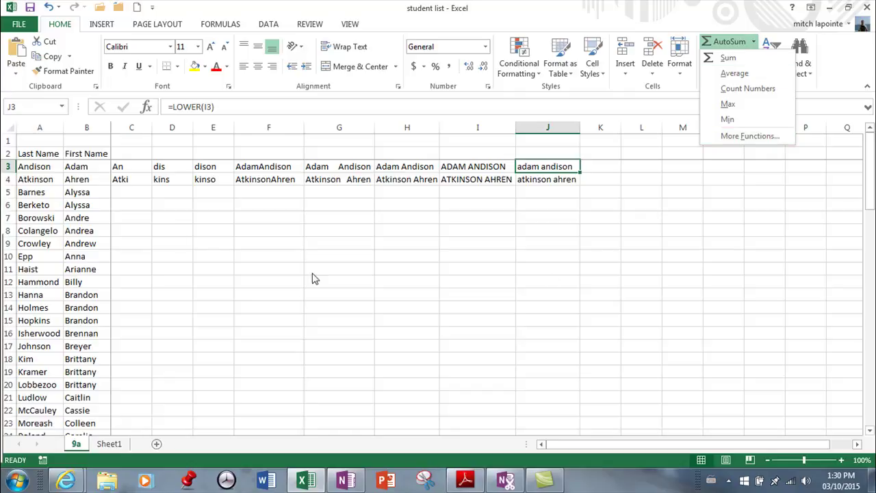
left_click(134, 169)
left_click(133, 170)
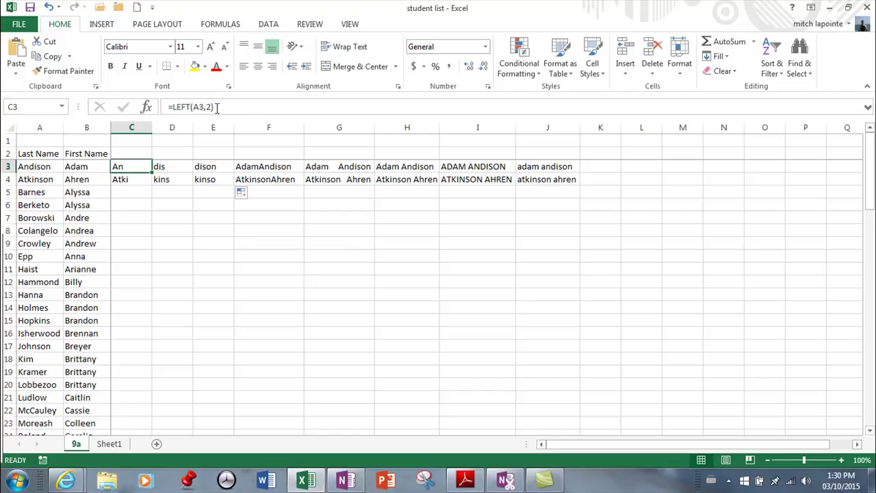
left_click(128, 180)
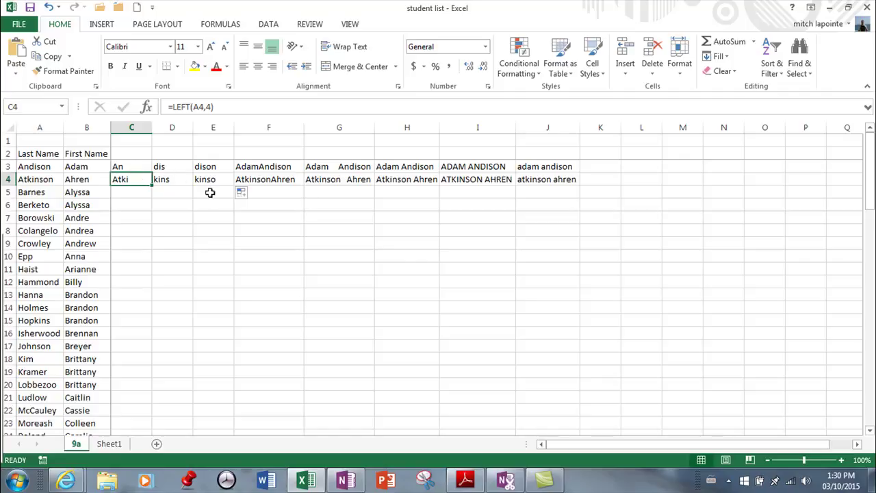
left_click(177, 167)
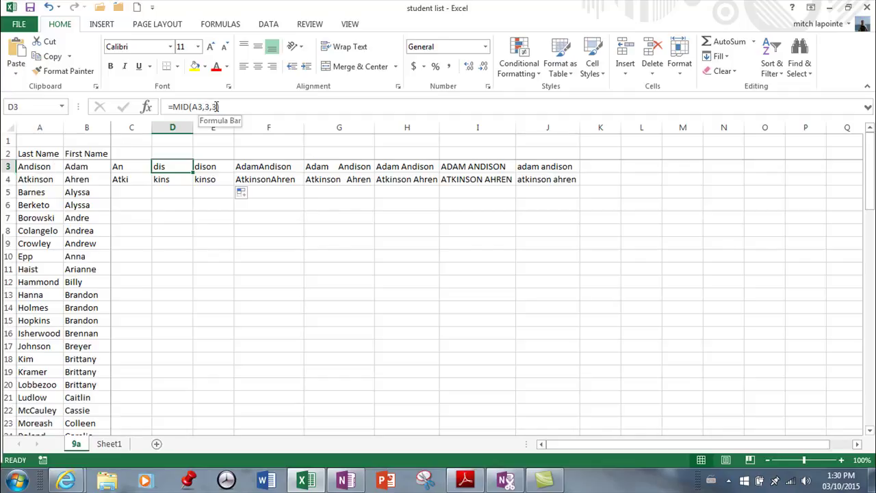
left_click(169, 180)
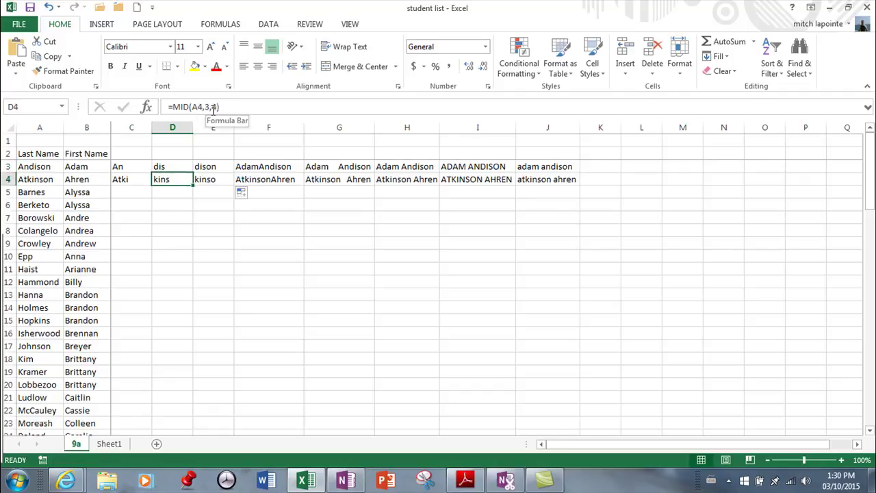
left_click(205, 165)
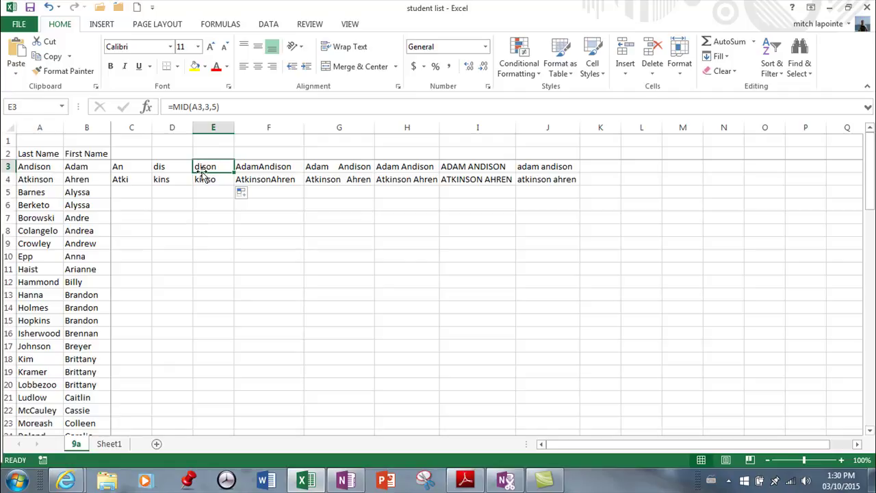
left_click(171, 168)
left_click(215, 168)
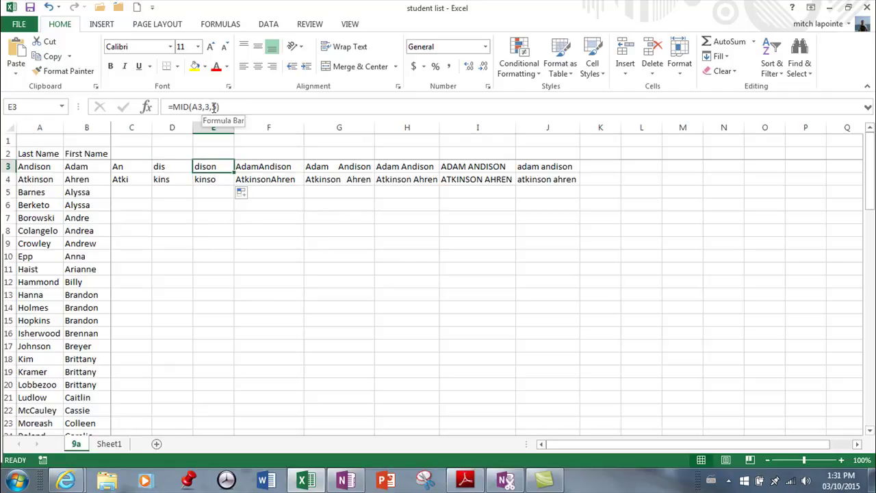
left_click(214, 179)
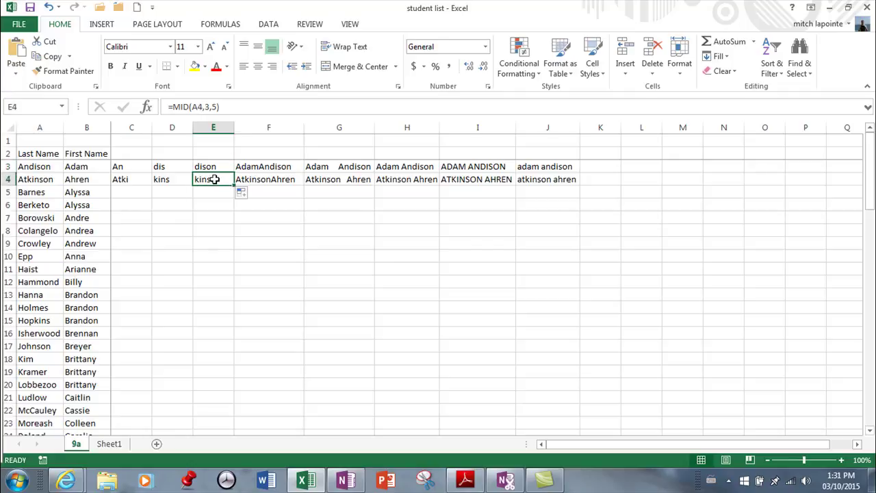
Step: Examine the CONCATENATE, TRIM, UPPER and LOWER example formulas in rows 3 and 4 of columns F to J
left_click(253, 162)
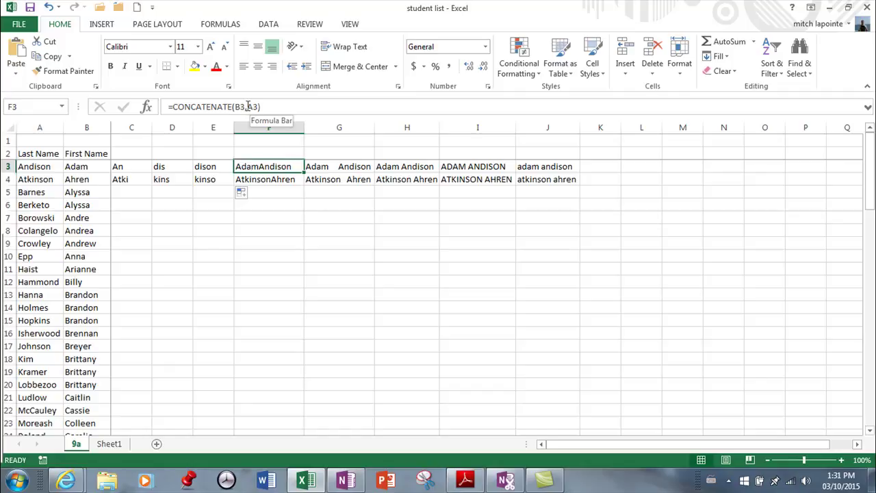
left_click(275, 179)
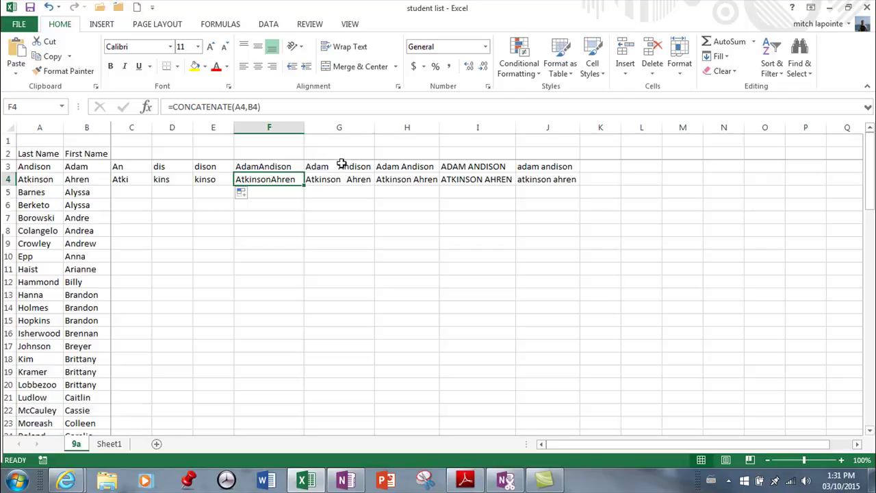
left_click(336, 167)
left_click(282, 168)
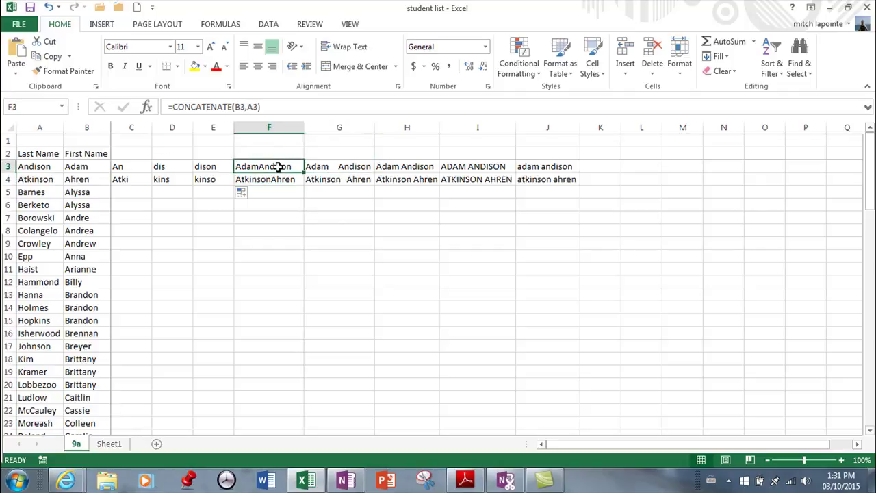
left_click(313, 166)
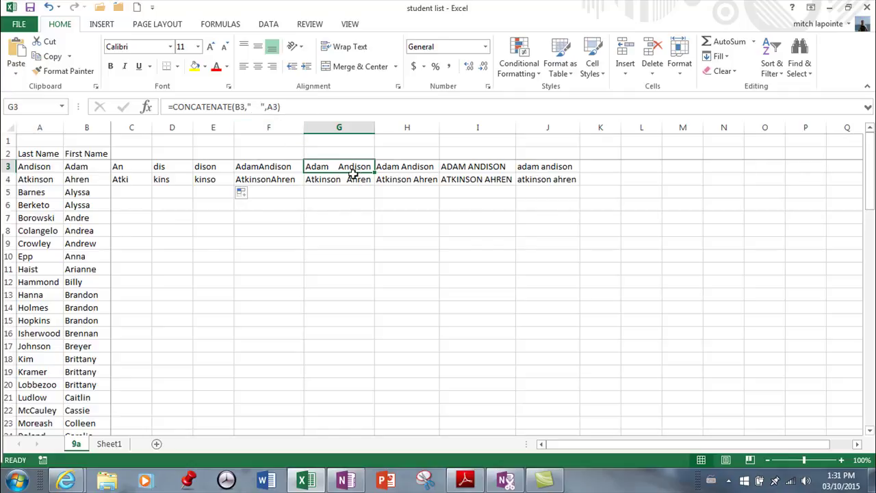
left_click(405, 166)
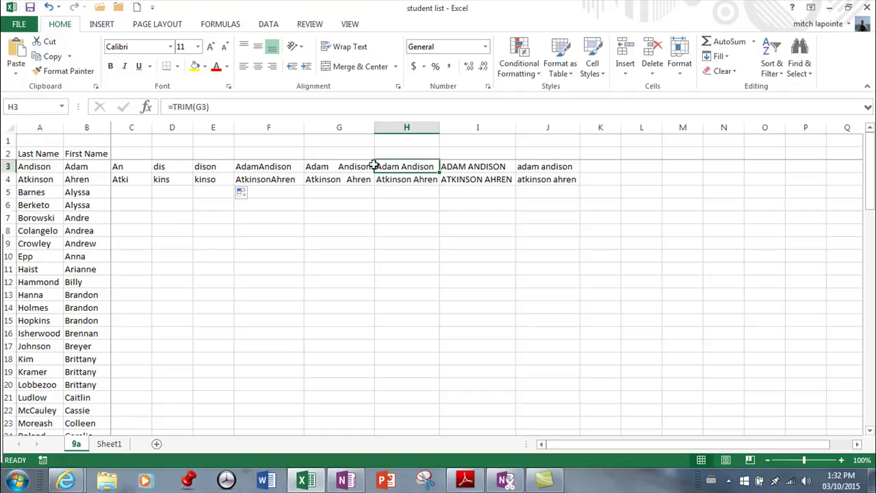
left_click(409, 180)
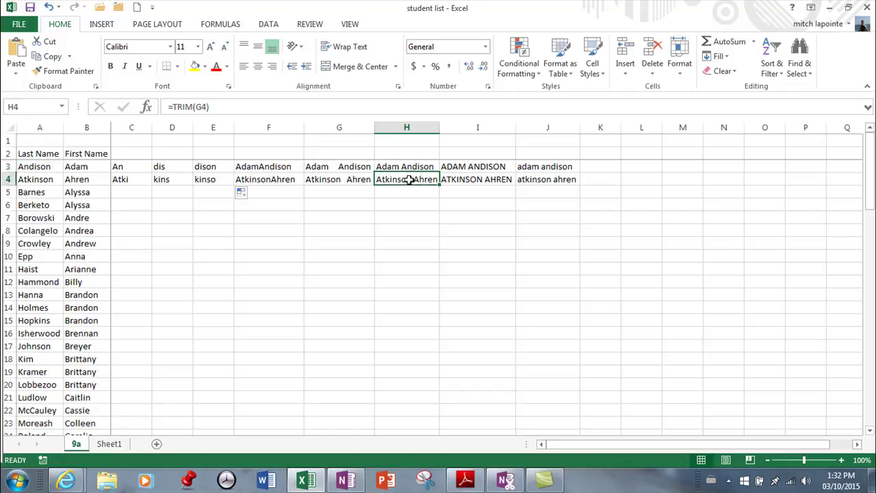
left_click(407, 167)
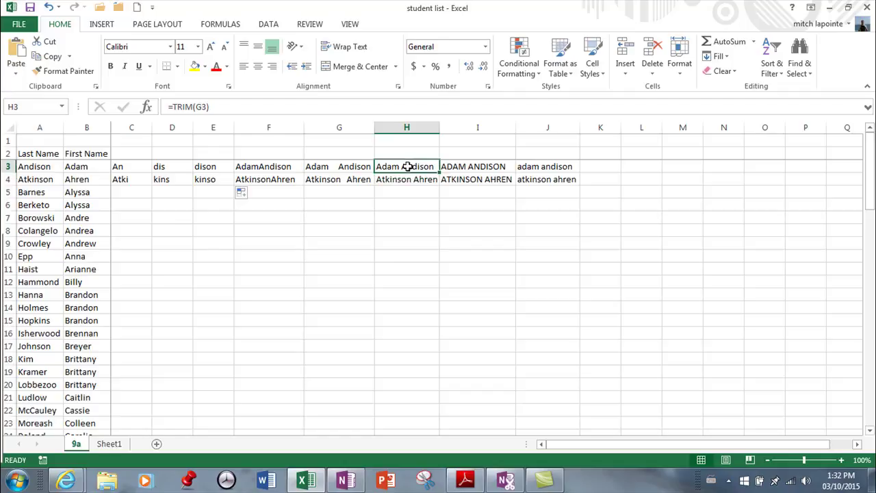
left_click(464, 167)
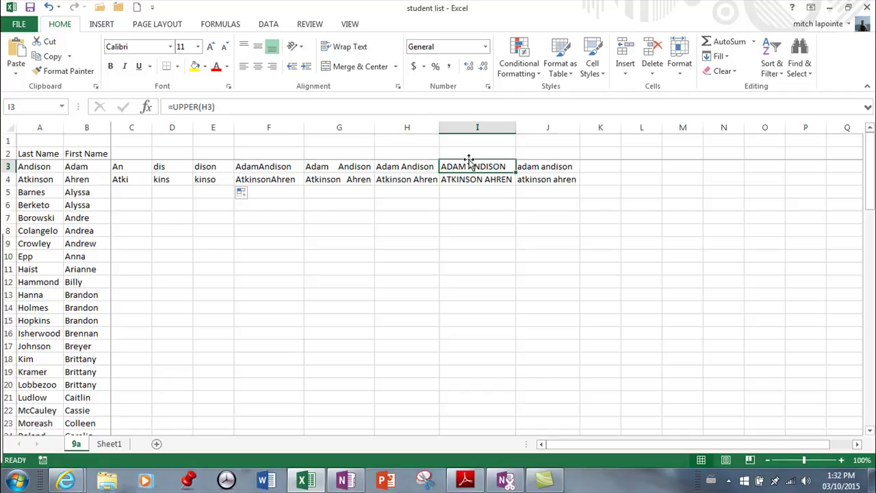
left_click(563, 167)
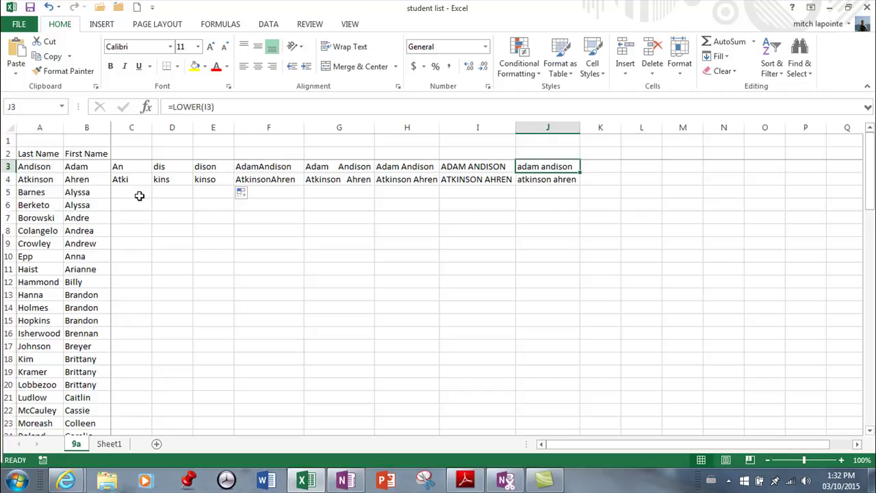
left_click(270, 171)
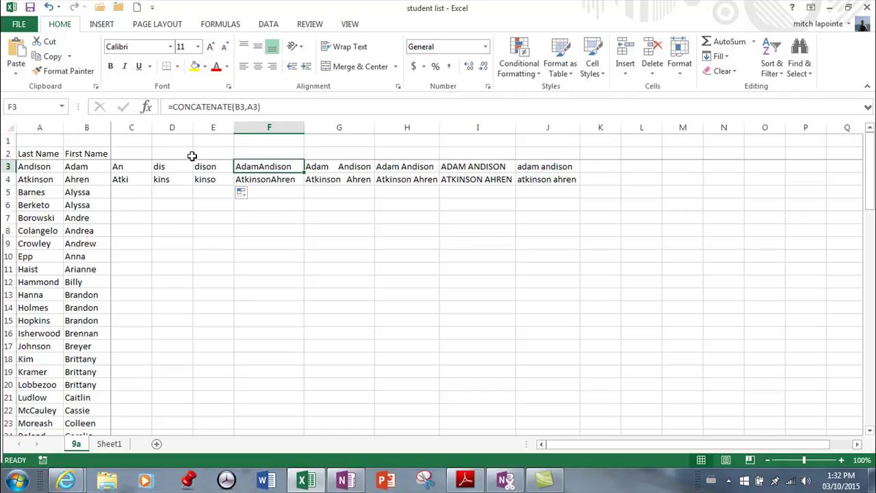
Step: Insert the LEFT function from the Text category into cell C5
left_click(131, 191)
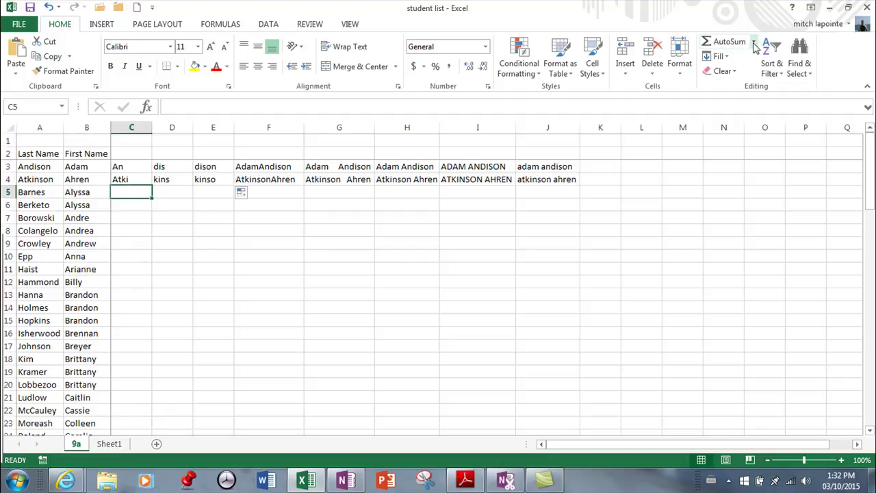
left_click(124, 180)
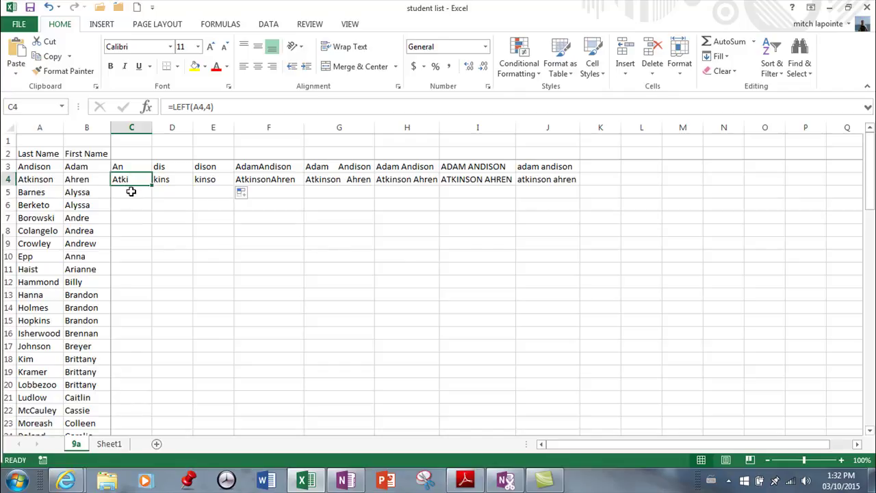
left_click(127, 191)
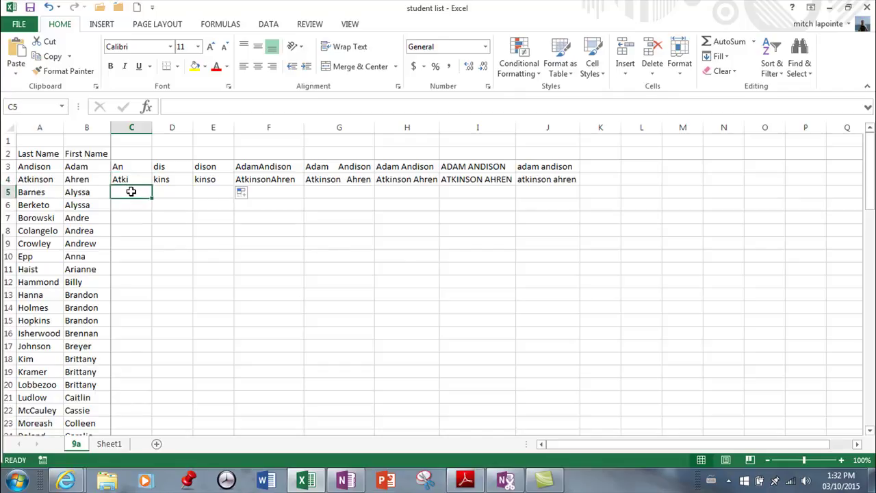
left_click(753, 42)
left_click(734, 136)
left_click(683, 230)
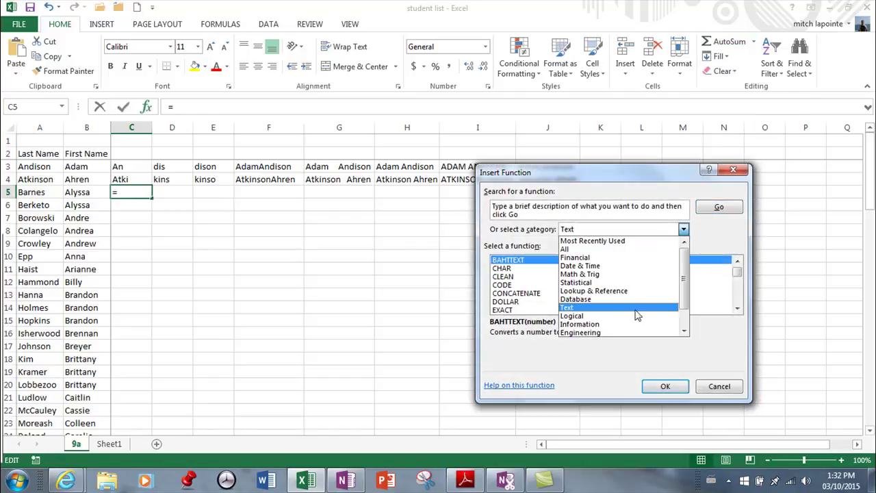
left_click(574, 308)
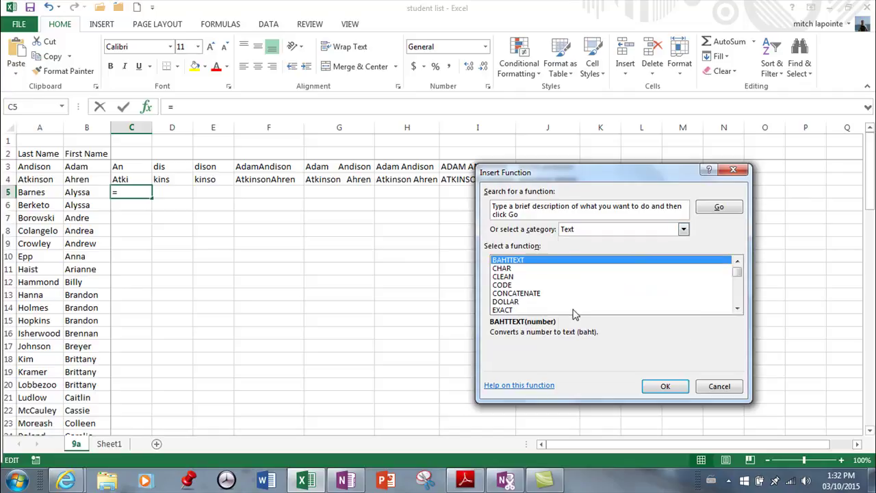
left_click(737, 310)
left_click(500, 293)
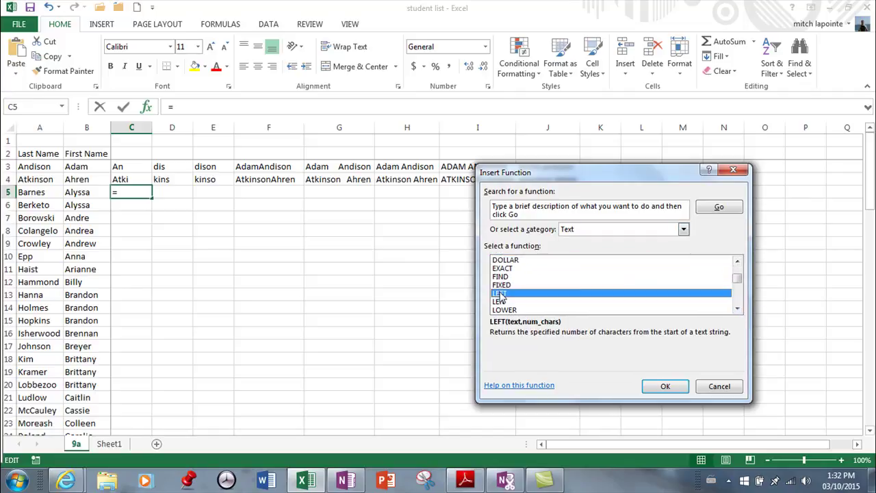
left_click(660, 386)
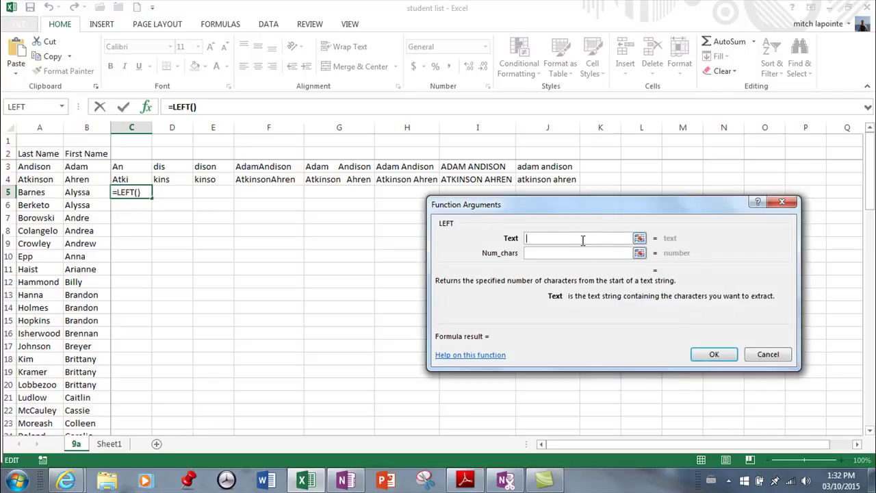
Step: Complete the LEFT function in C5 with cell A5 as the text and 1 as the number of characters
left_click(32, 192)
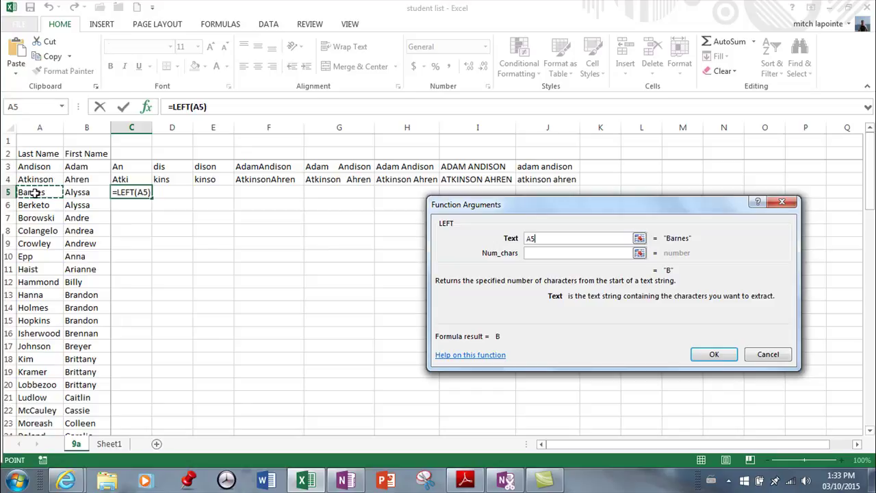
left_click(559, 254)
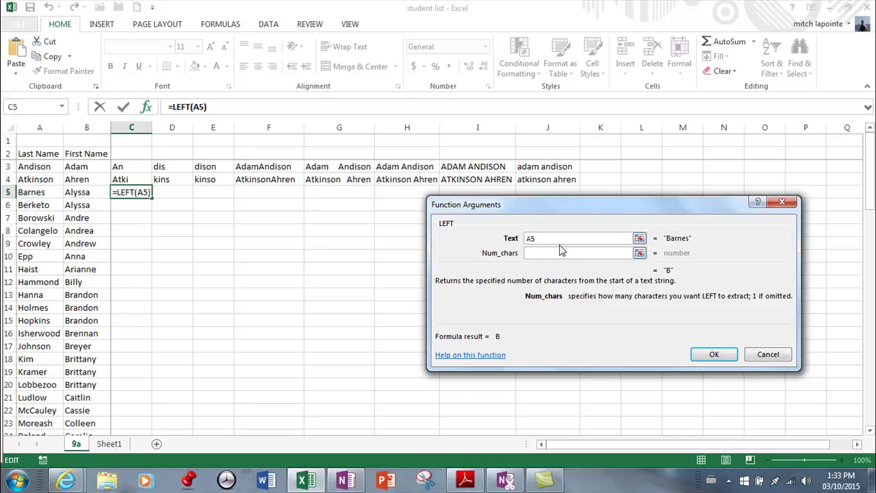
type("1")
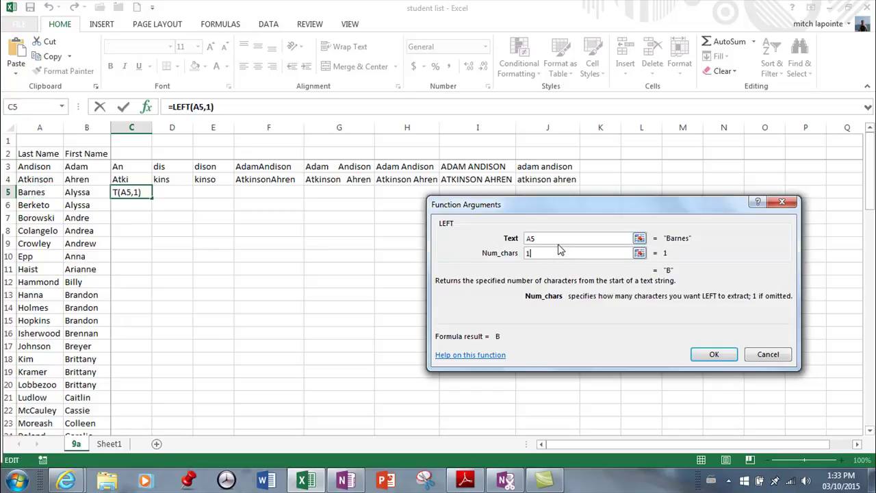
left_click(712, 356)
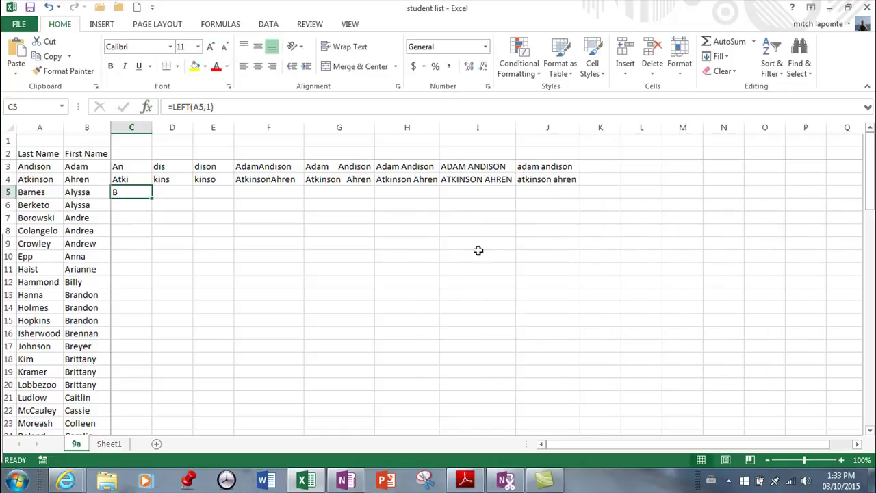
Step: Insert the MID function from the Text category into cell D5
left_click(180, 179)
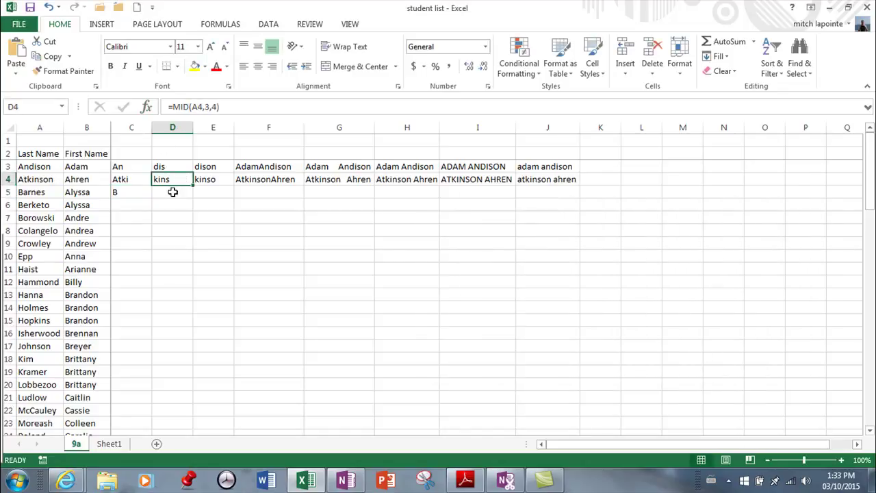
left_click(173, 193)
left_click(751, 43)
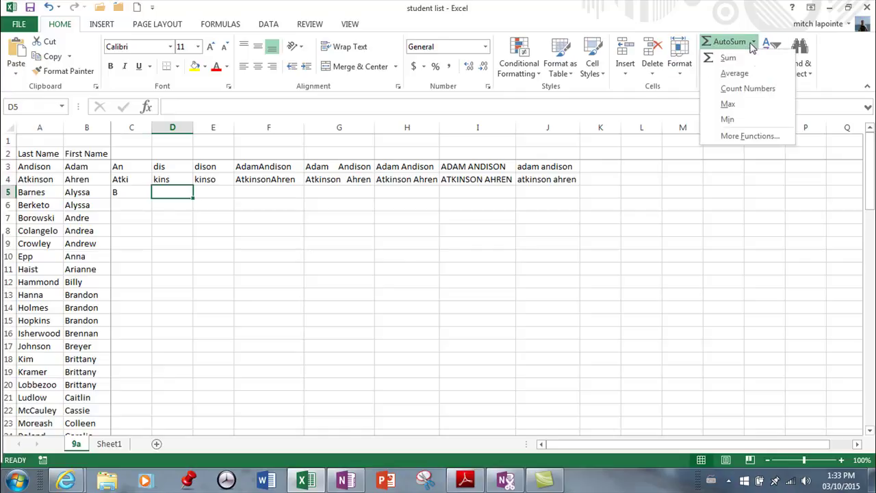
left_click(739, 136)
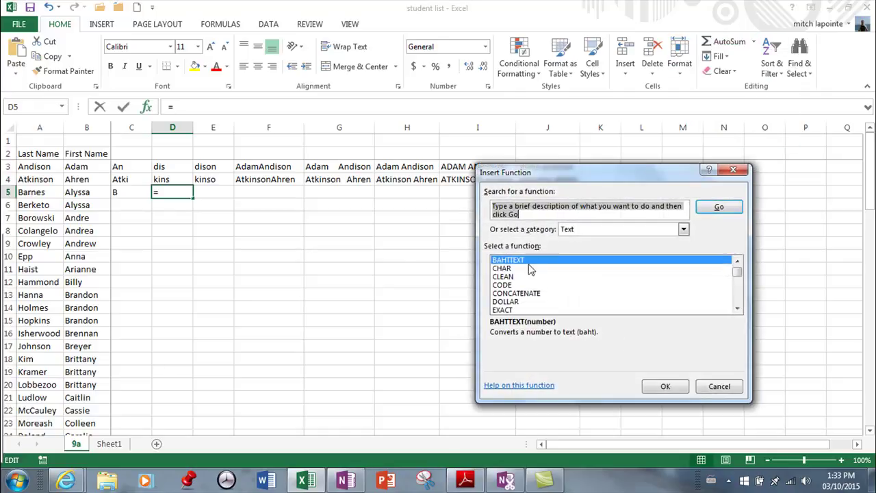
left_click(737, 309)
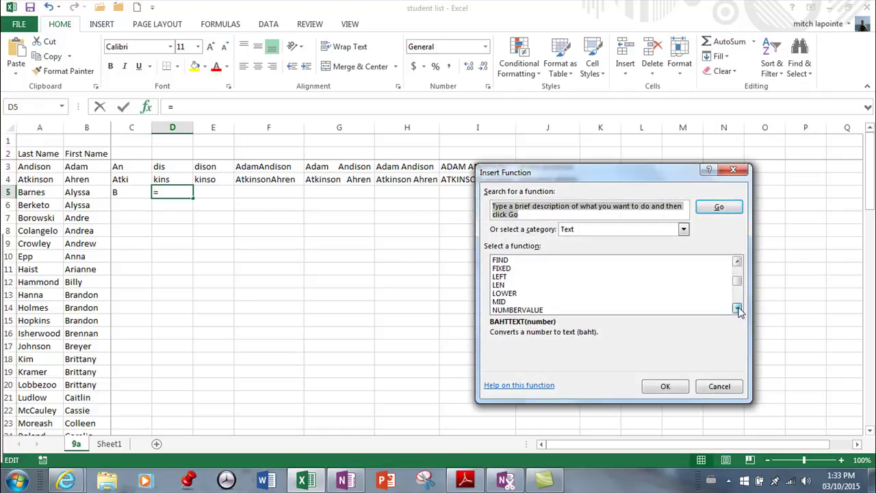
left_click(737, 308)
left_click(520, 294)
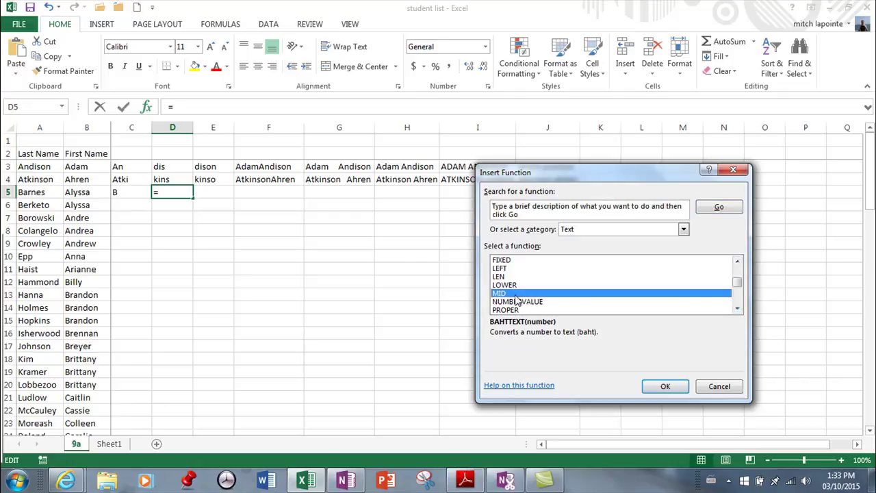
left_click(664, 387)
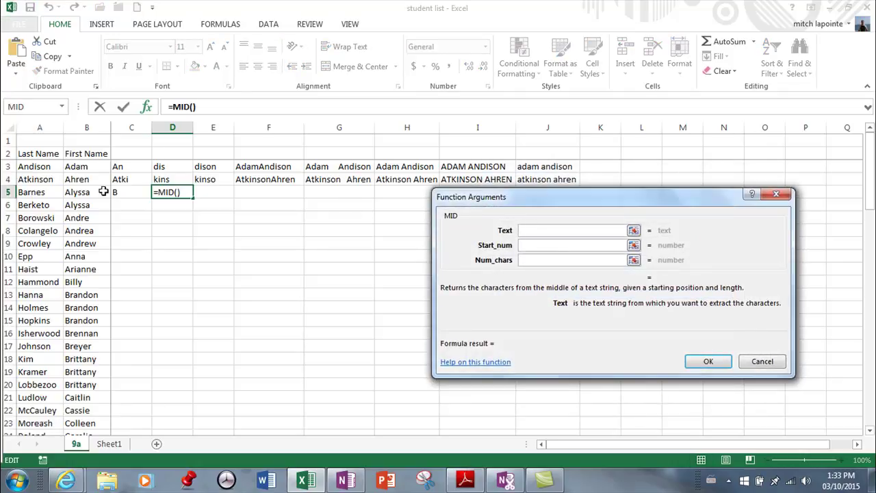
Step: Complete the MID function in D5 with cell A5 as the text, 3 as the start number and 3 as the number of characters
left_click(34, 191)
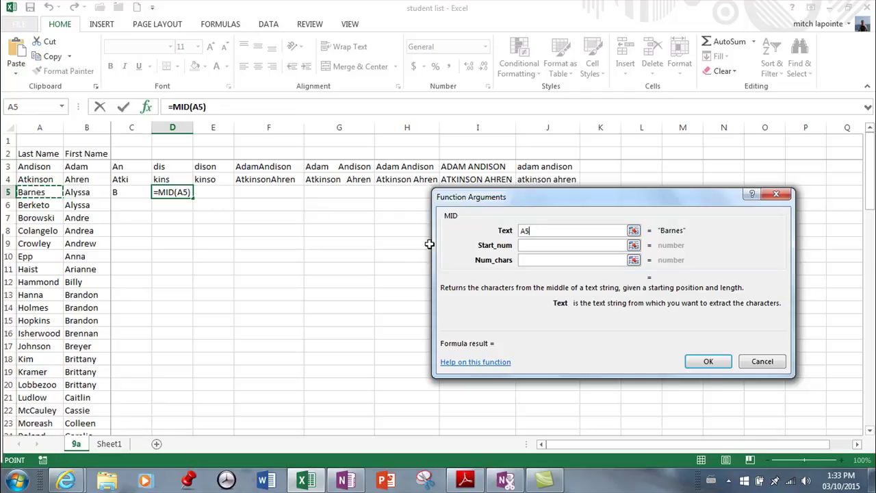
left_click(531, 246)
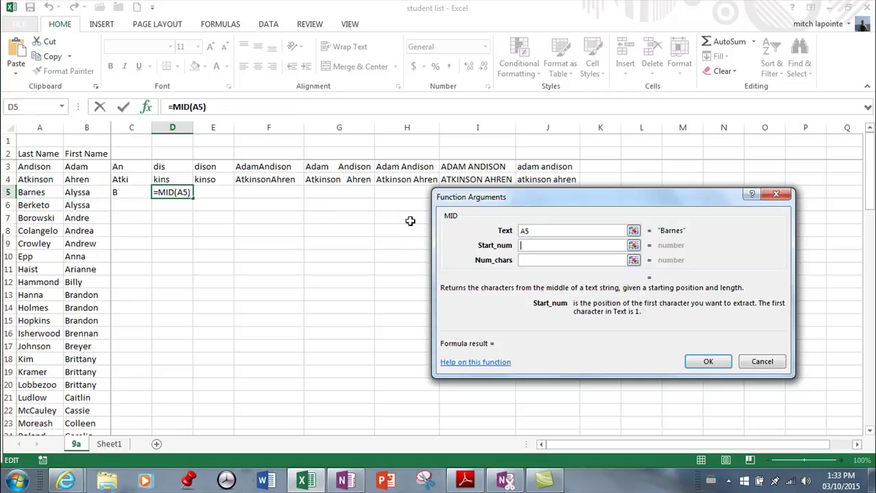
type("3")
left_click(530, 261)
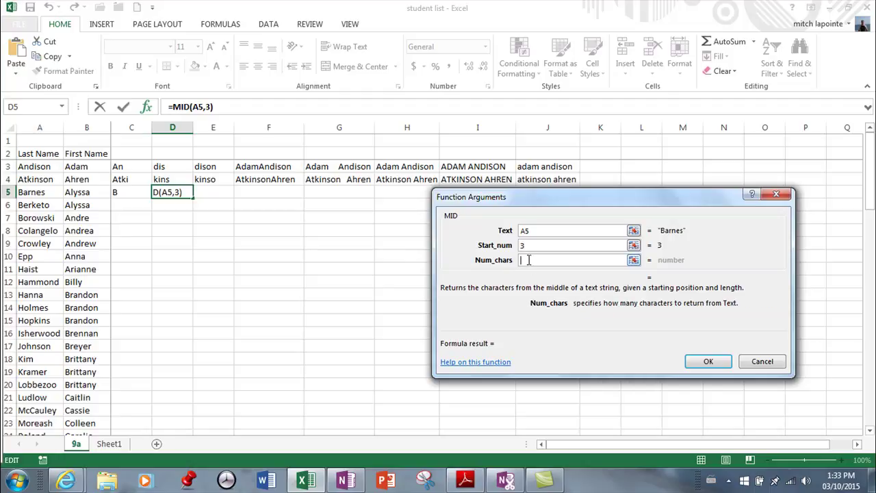
type("3")
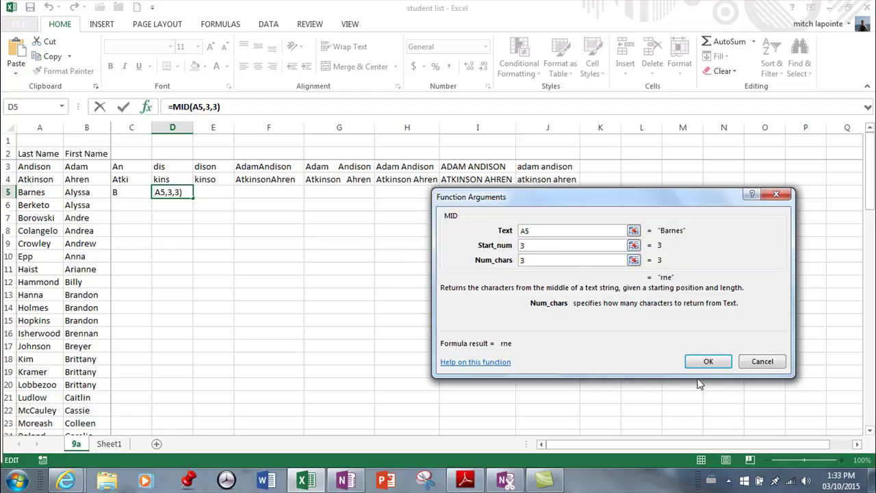
left_click(700, 361)
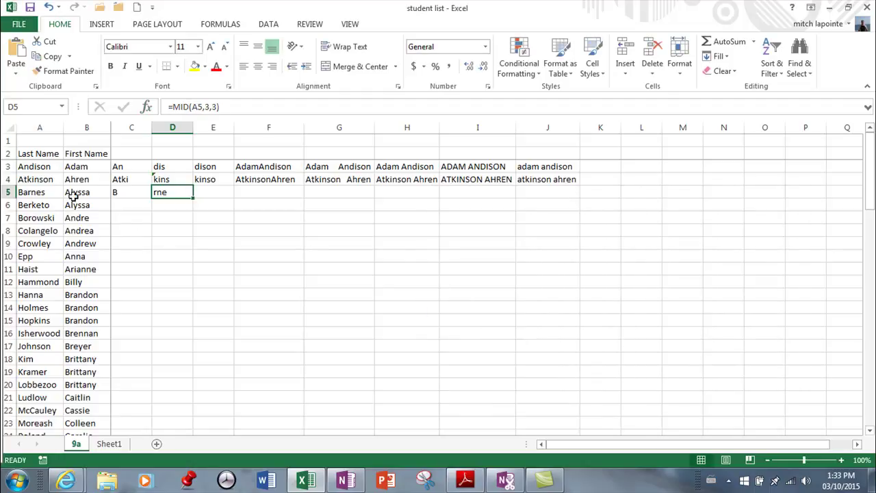
Step: Examine the example formulas in E3 and E4 and the finished formulas in C5 and D5
left_click(217, 192)
left_click(212, 179)
left_click(210, 193)
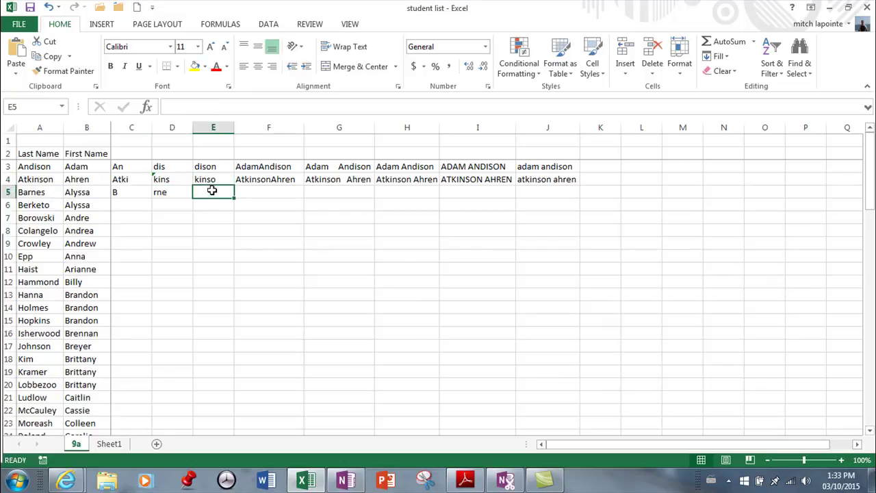
left_click(252, 190)
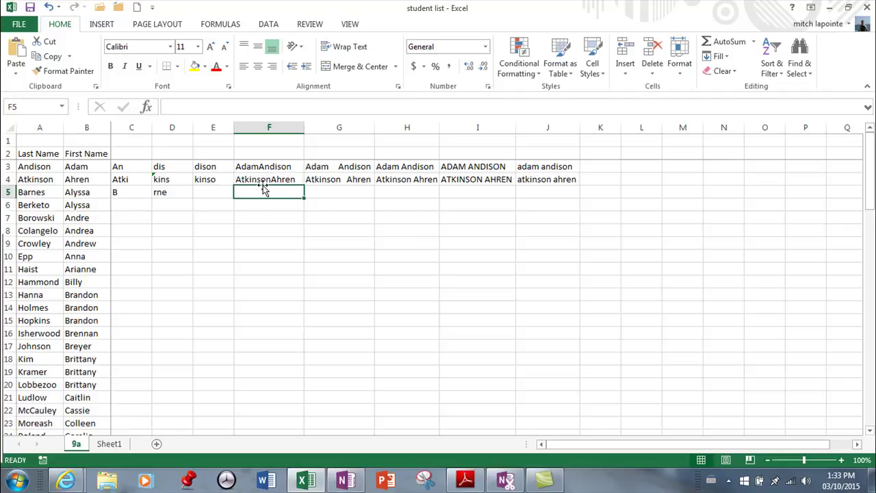
left_click(175, 193)
left_click(141, 190)
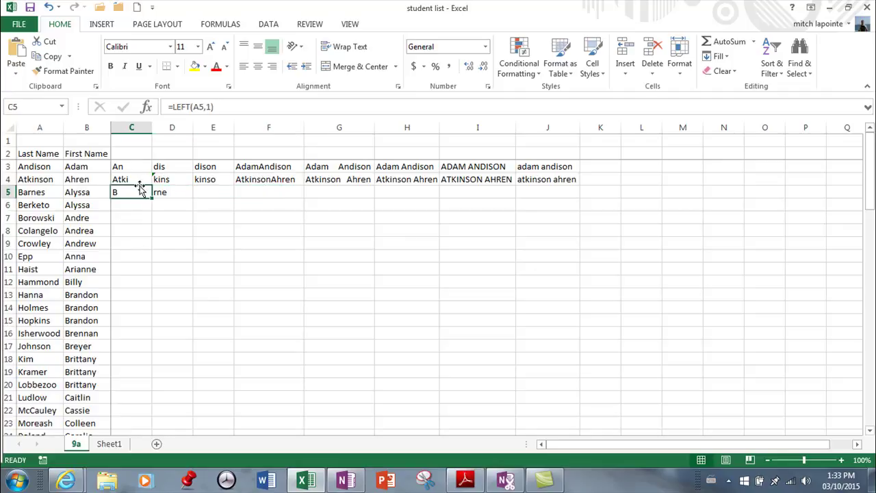
left_click(206, 168)
Step: Insert the RIGHT function from the Text category into cell E5
left_click(209, 193)
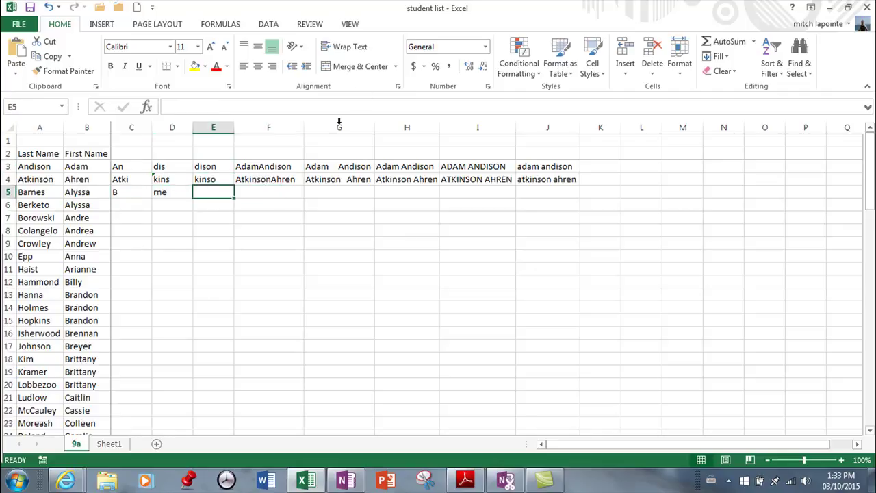
left_click(752, 42)
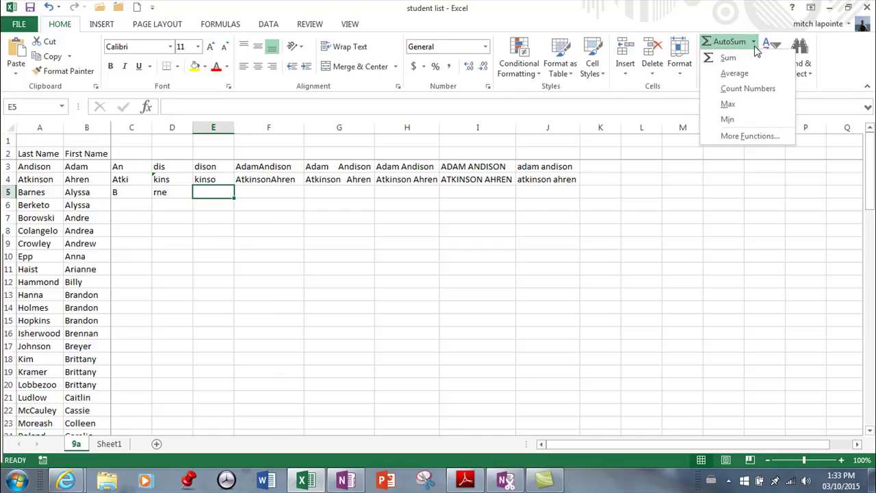
left_click(747, 142)
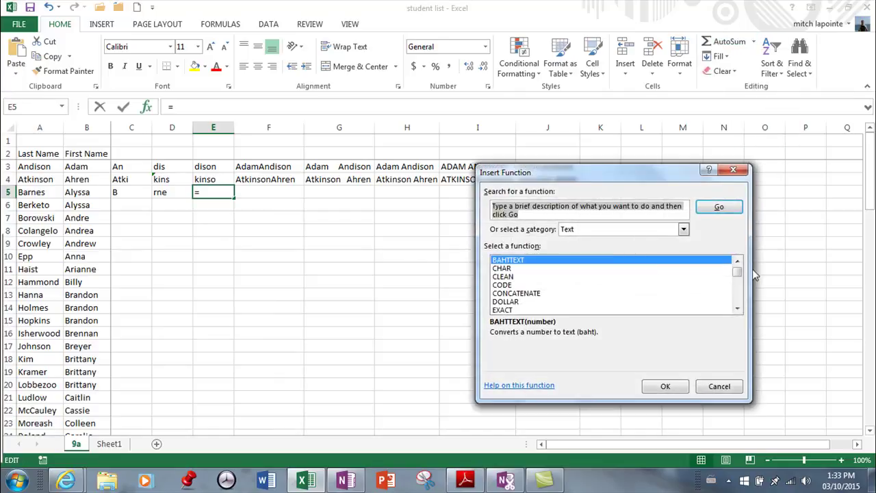
left_click(738, 288)
left_click_drag(738, 287, 739, 299)
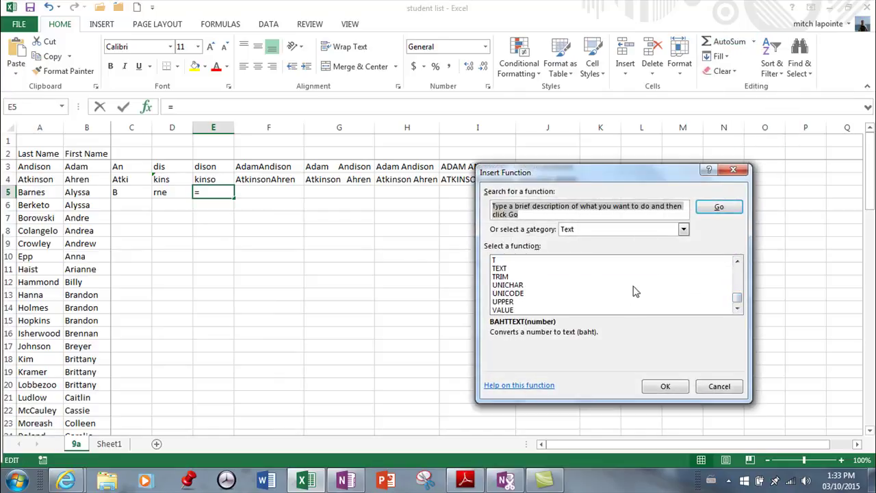
left_click(736, 261)
left_click(737, 261)
left_click(737, 261)
left_click(532, 277)
left_click(662, 385)
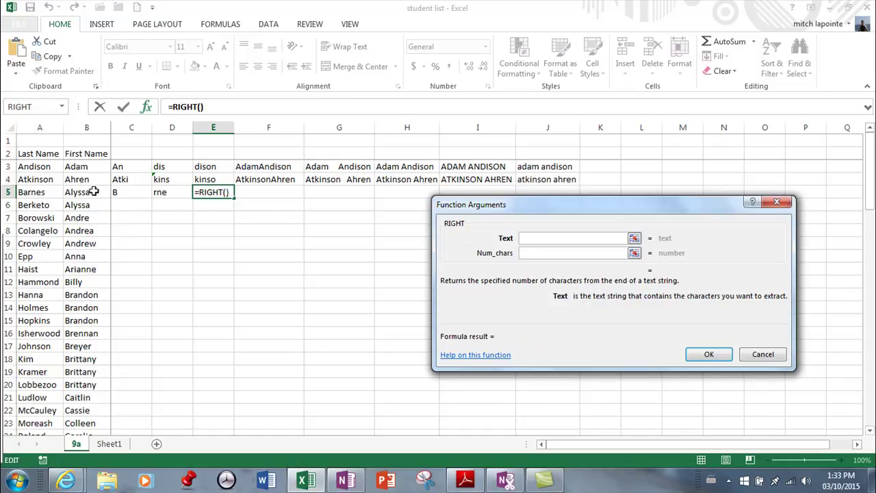
Step: Complete the RIGHT function in E5 with cell A5 as the text and 3 as the number of characters
left_click(56, 193)
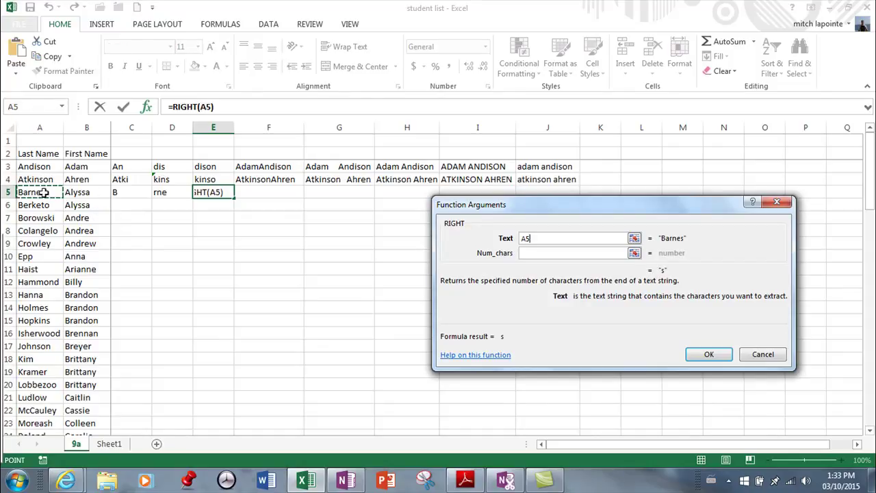
left_click(534, 253)
type("3")
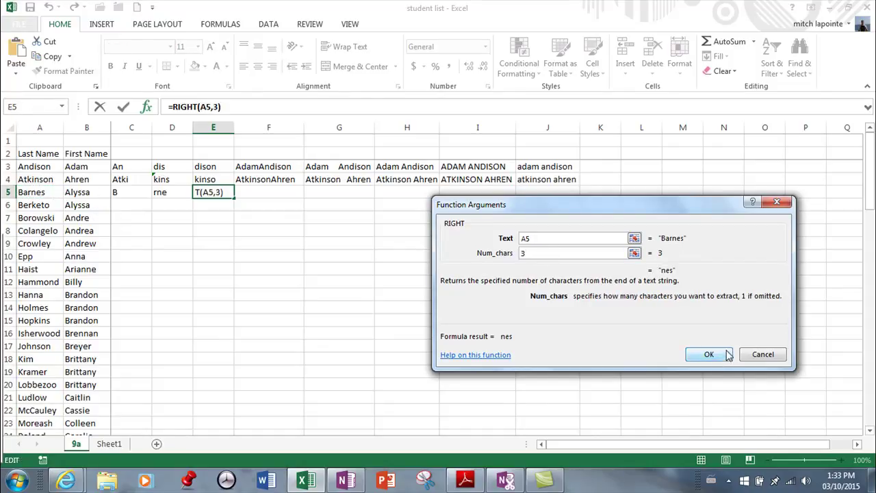
left_click(709, 354)
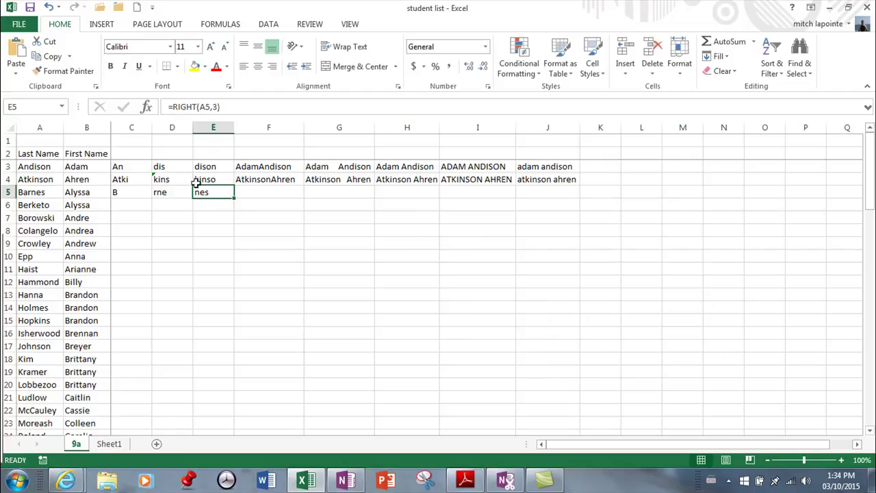
Step: Insert the CONCATENATE function from the Text category into cell F5
left_click(271, 192)
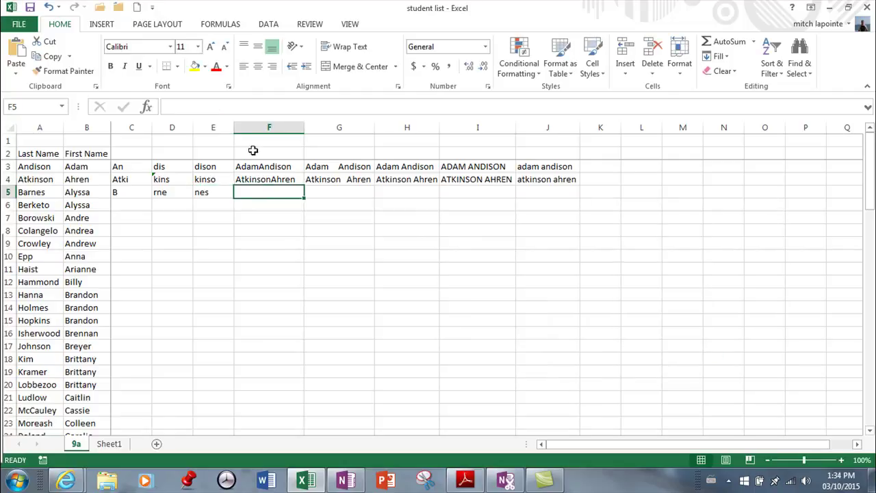
left_click(752, 44)
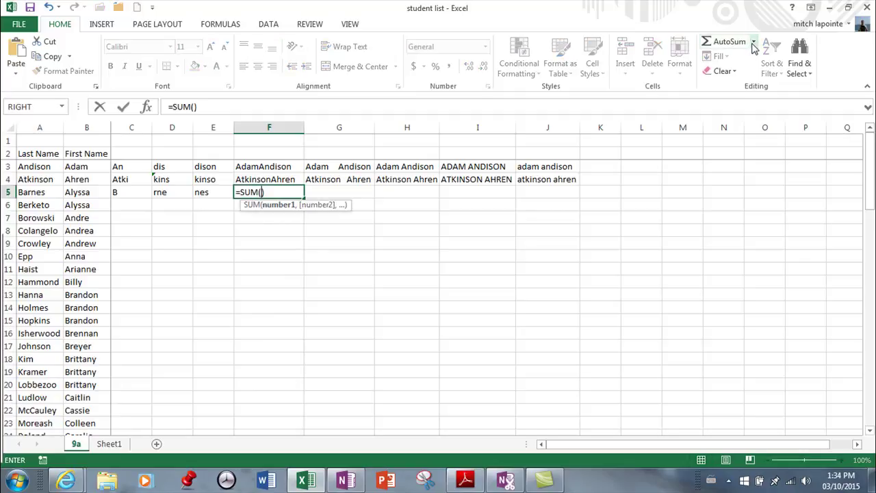
key("Escape")
left_click(753, 42)
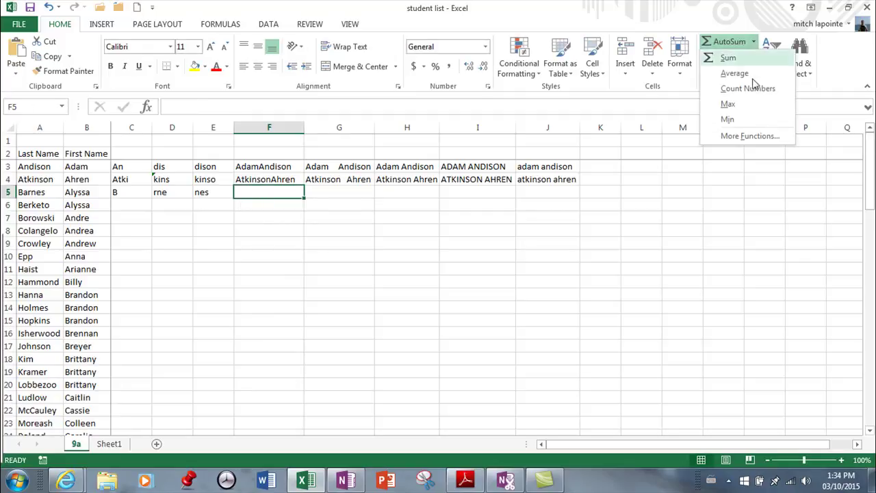
left_click(756, 139)
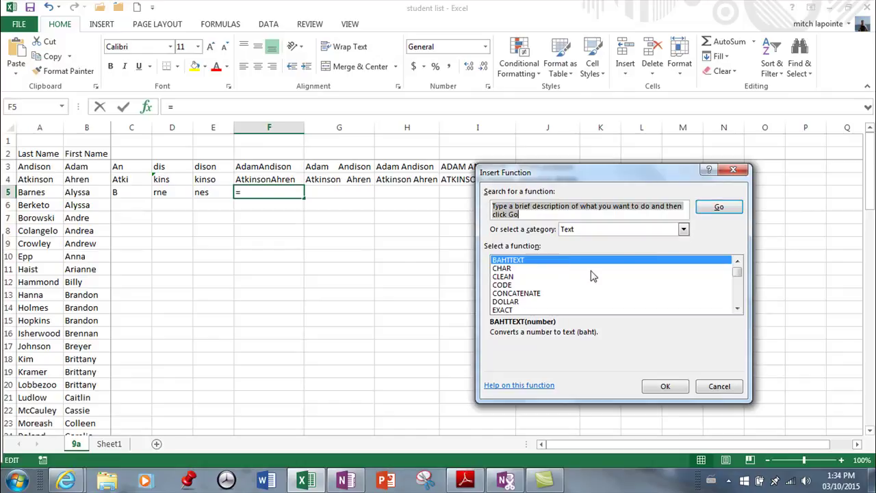
left_click(524, 296)
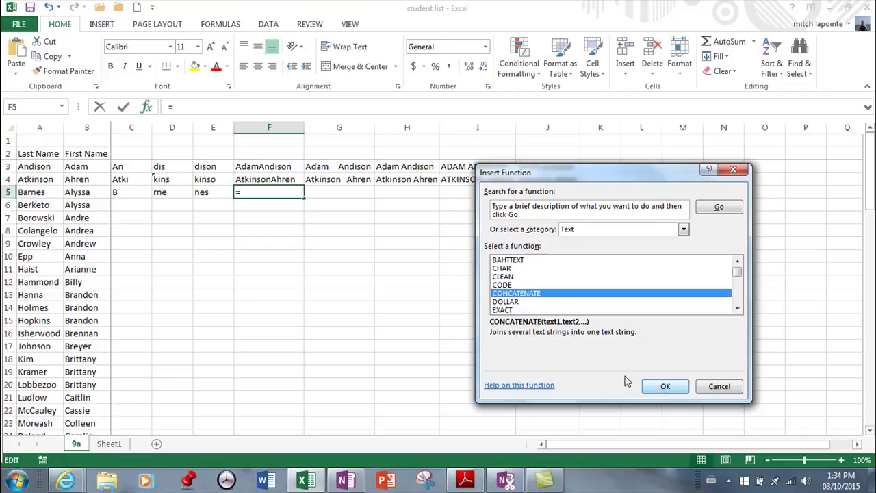
left_click(661, 387)
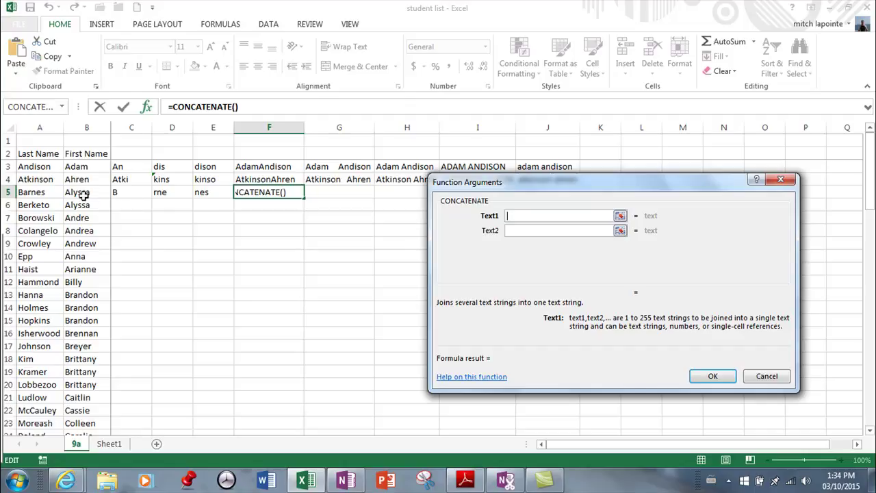
Step: Complete the CONCATENATE function in F5 with B5 as the first text and A5 as the second
left_click(82, 191)
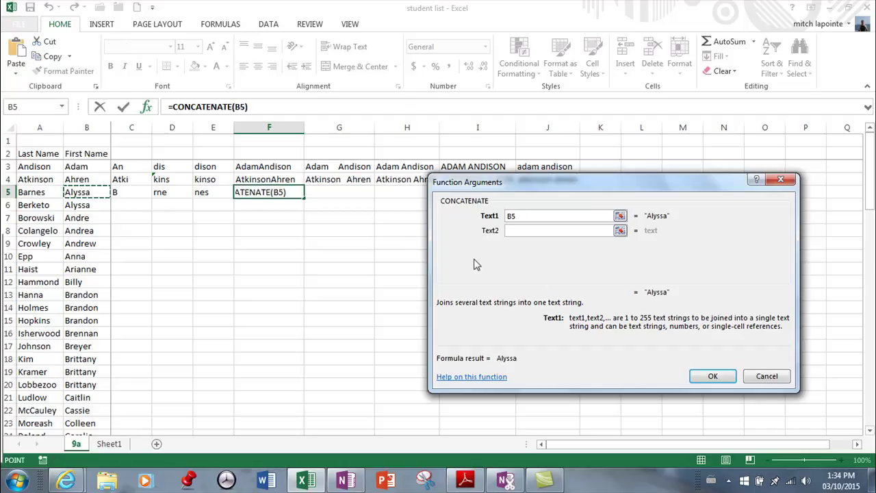
key("Tab")
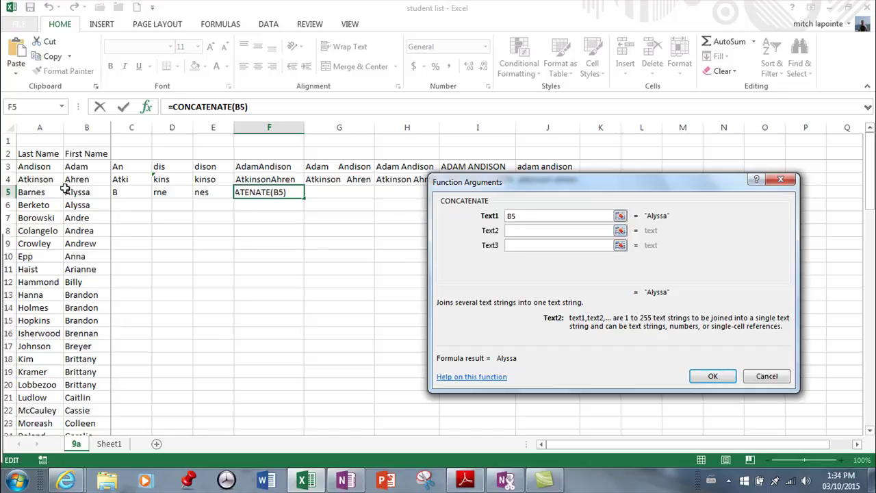
left_click(34, 191)
left_click(715, 375)
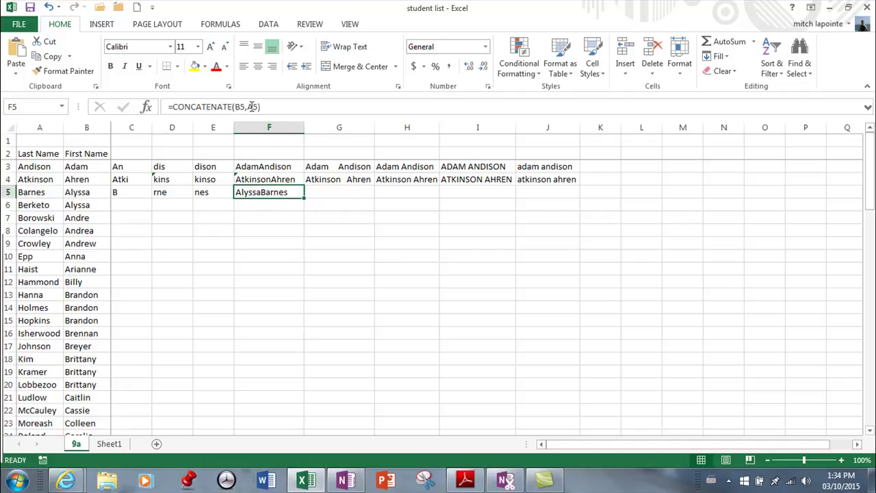
Step: Add a quoted single space before A5 in the CONCATENATE formula in F5 and try to enter the formula
left_click(248, 106)
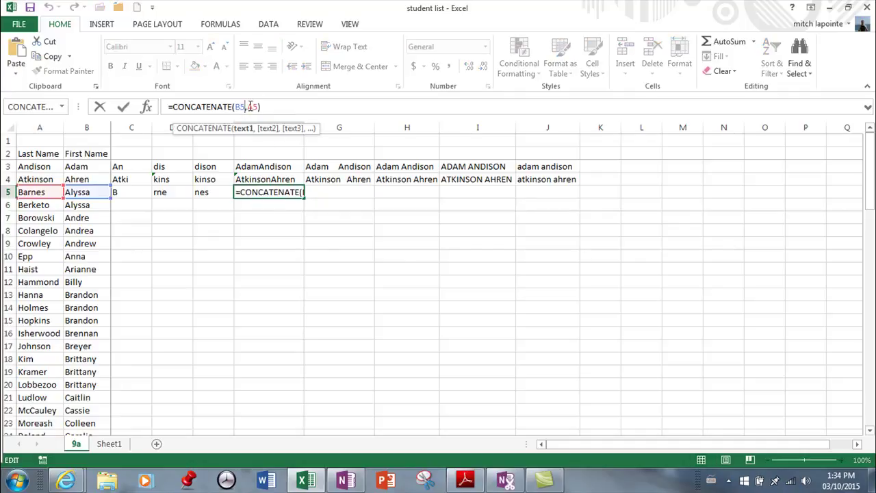
left_click(249, 106)
type("\"")
key("Right")
key("Right")
type("\"")
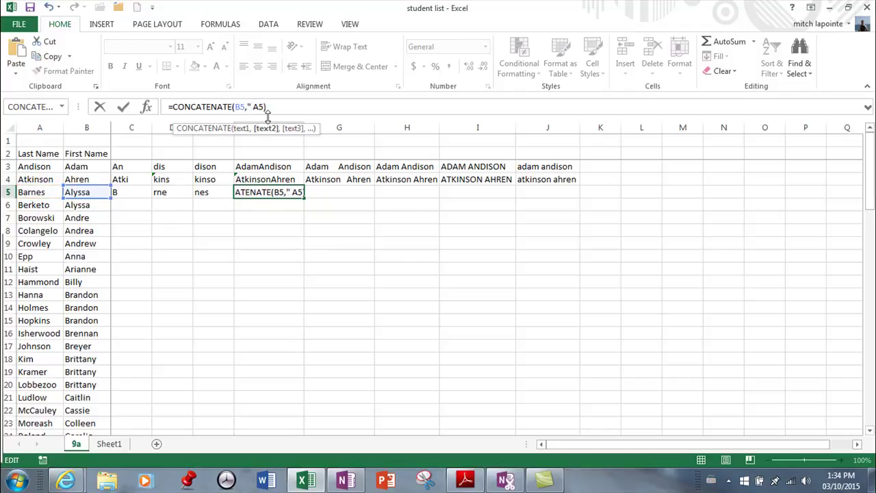
type(" \"")
key("Return")
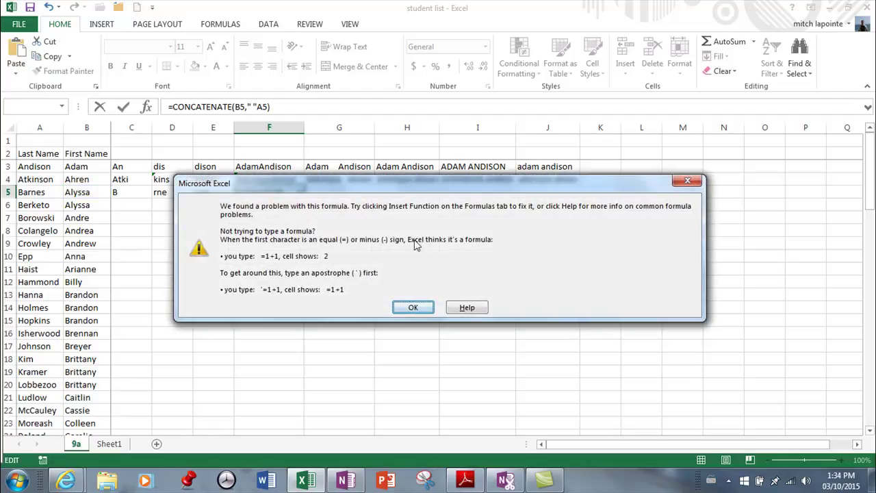
Step: Separate the quoted space from A5 with a comma in F5's CONCATENATE formula, and widen the quoted text to several spaces
left_click(419, 306)
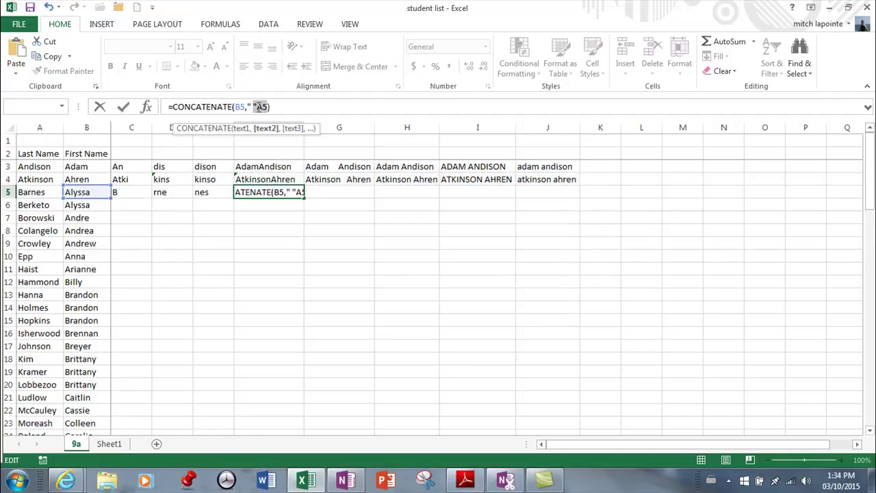
left_click(257, 107)
type(",")
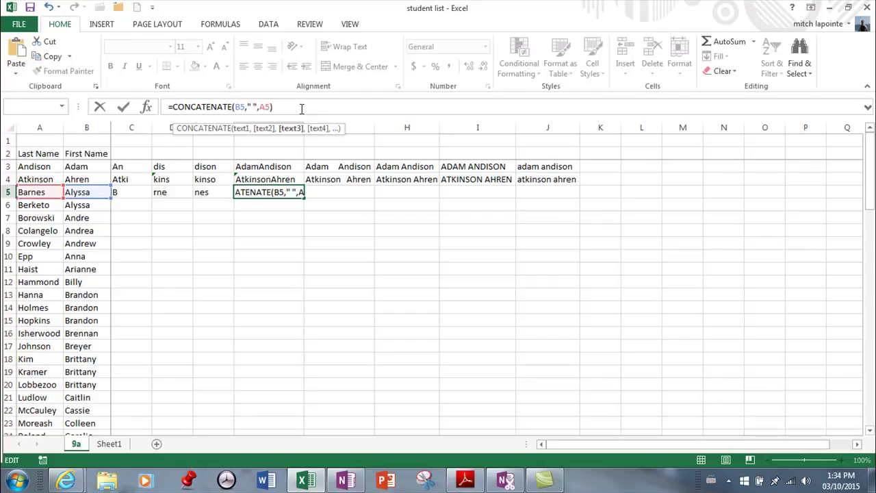
key("Return")
key("Up")
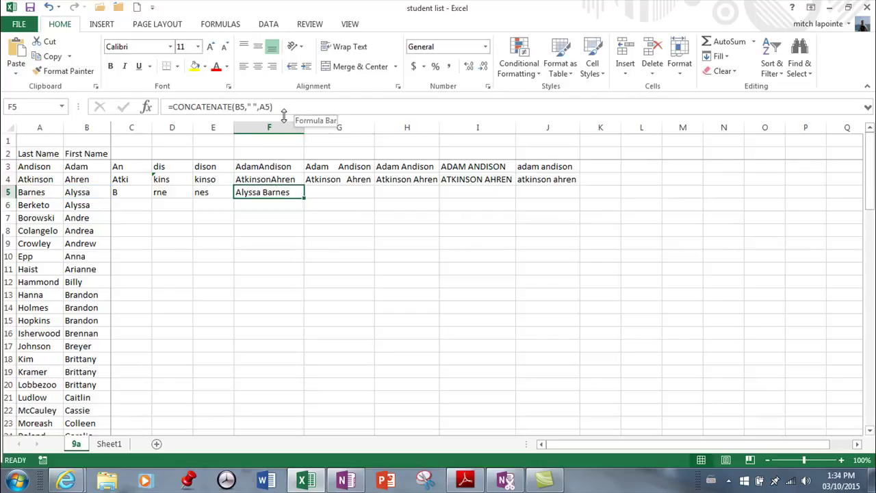
left_click(253, 108)
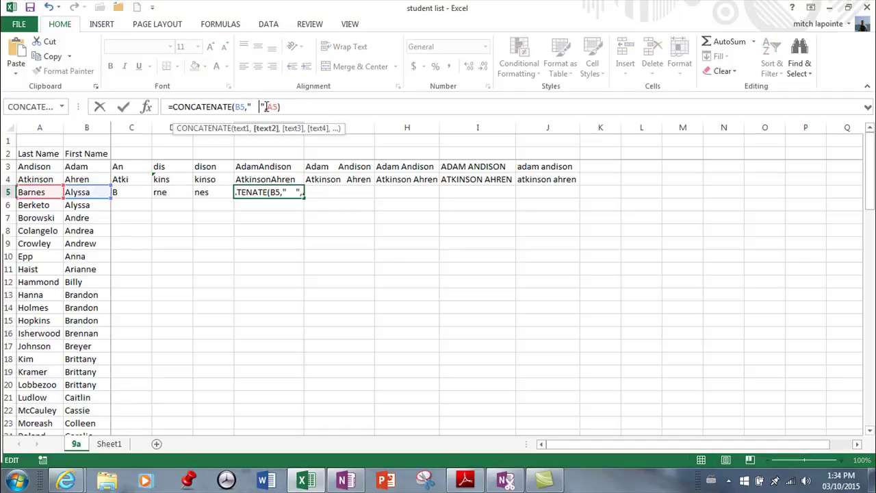
key("Return")
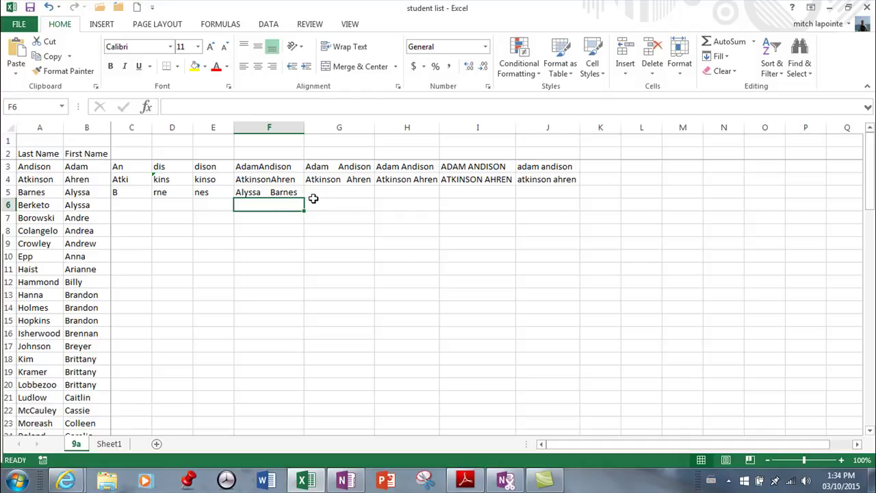
Step: Insert the TRIM function from the Text category into cell H5 with F5 as its text
left_click(329, 194)
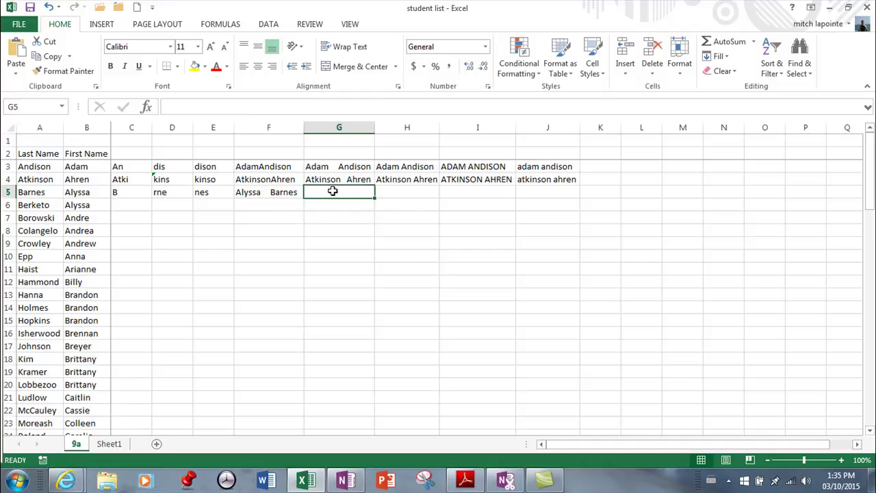
left_click(419, 191)
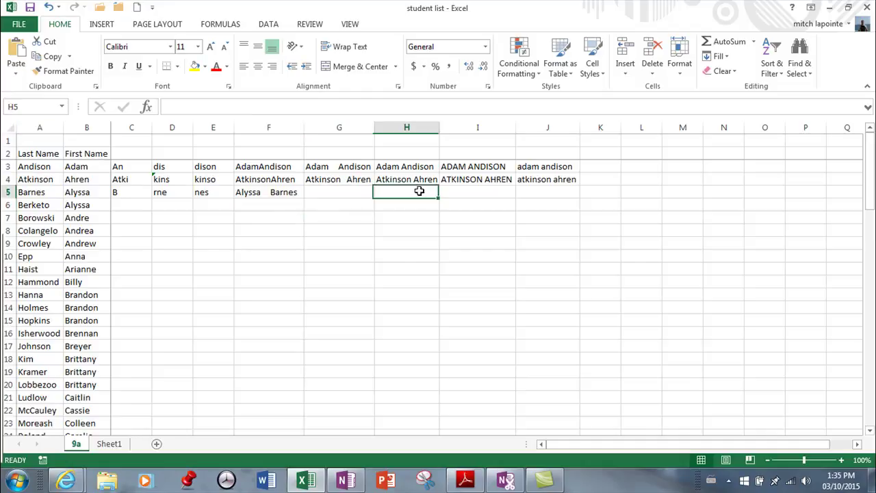
left_click(339, 195)
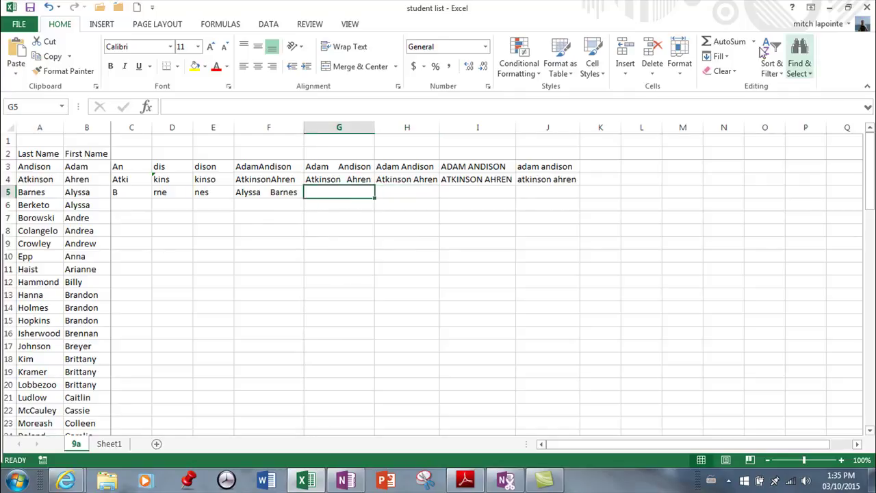
left_click(410, 193)
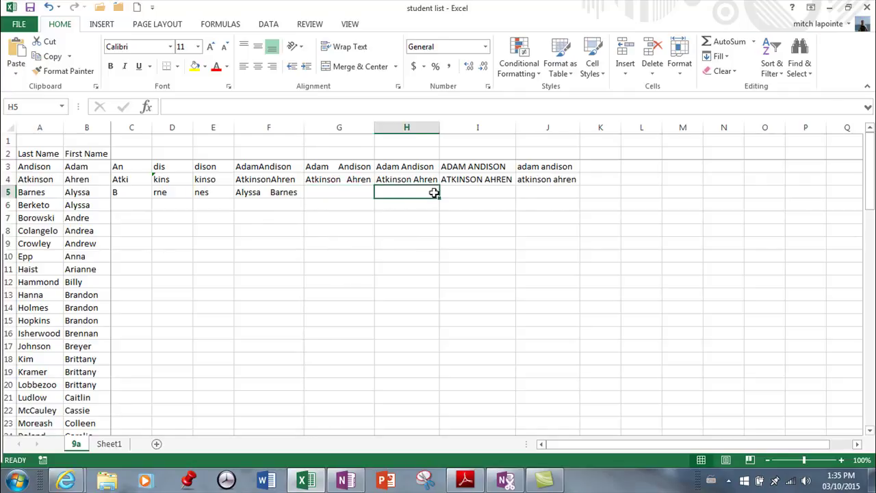
left_click(753, 42)
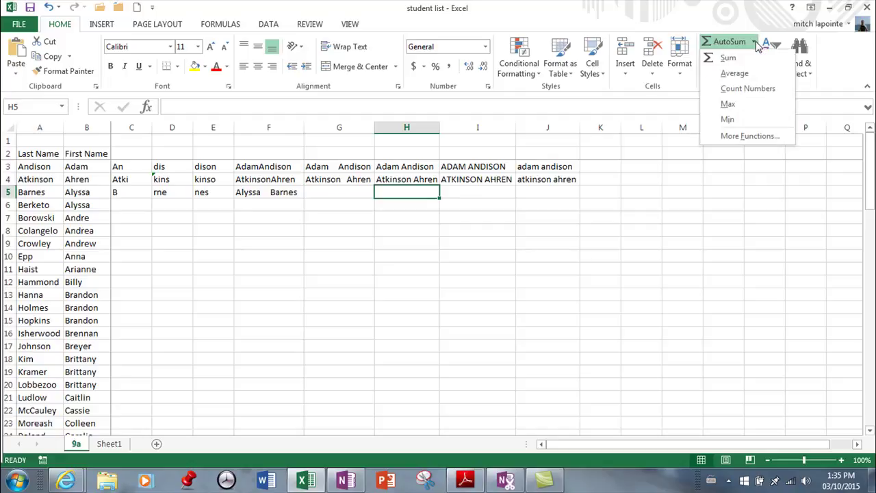
left_click(766, 134)
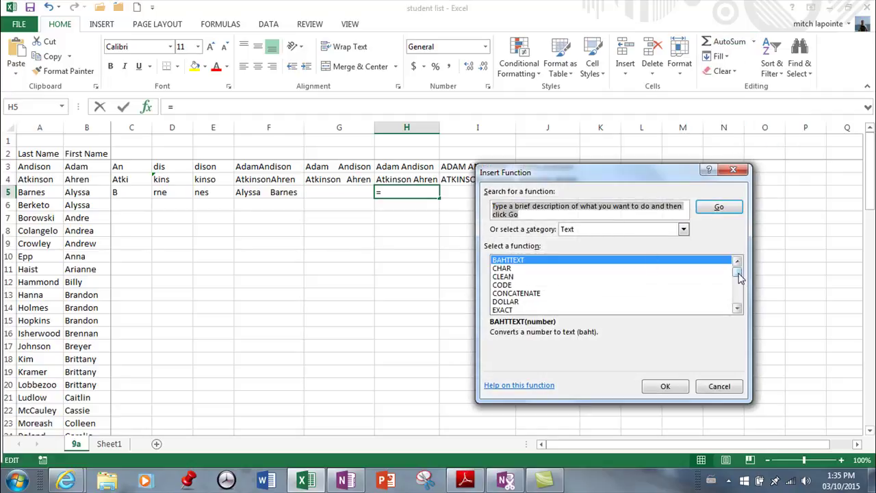
left_click_drag(739, 275, 736, 295)
left_click(510, 294)
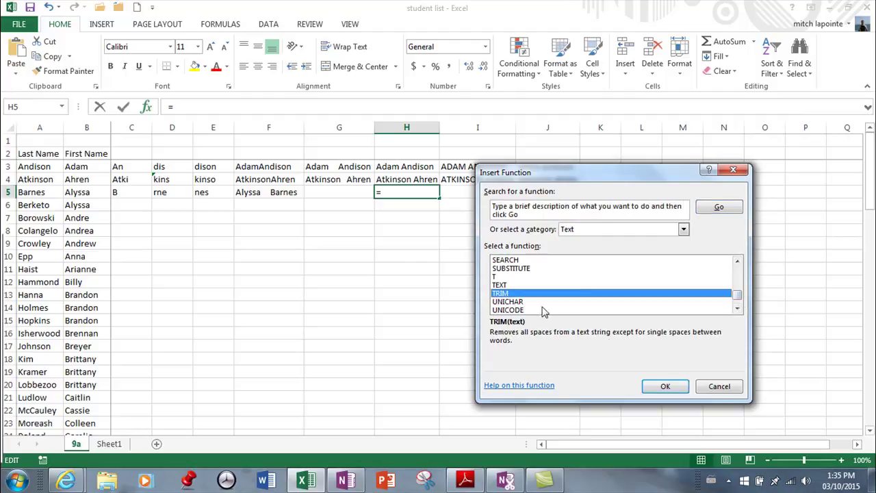
left_click(662, 387)
left_click(271, 192)
left_click(687, 342)
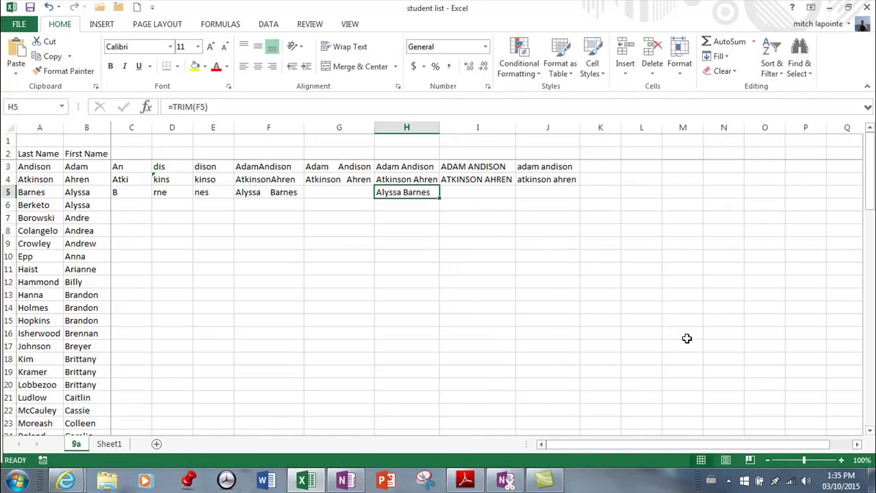
Step: Insert the UPPER function from the Text category into cell I5 with H5 as its text
left_click(464, 193)
left_click(752, 42)
left_click(761, 137)
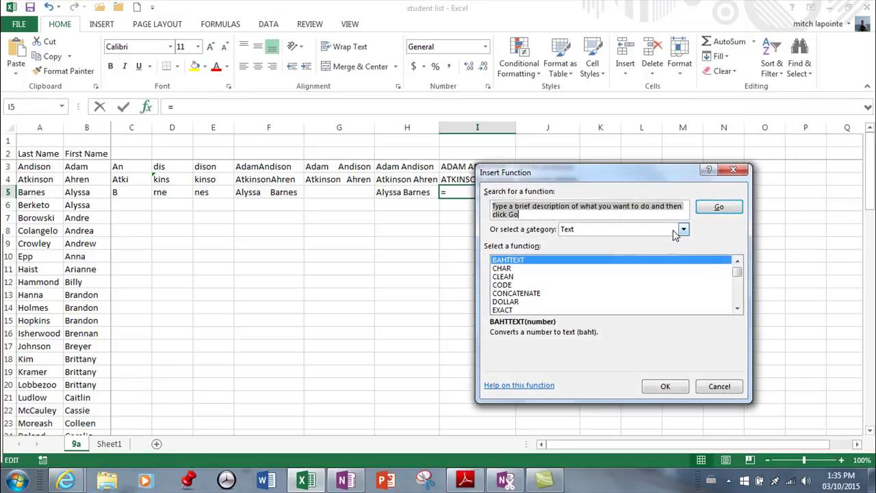
left_click_drag(738, 273, 743, 301)
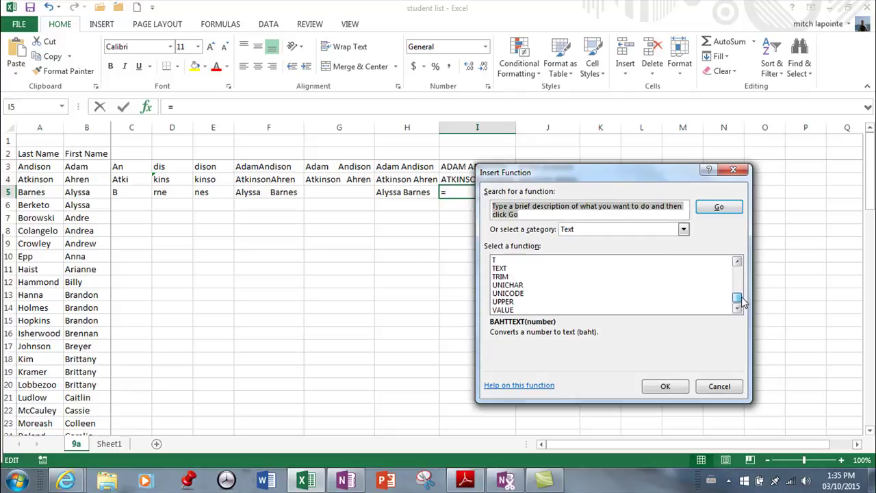
left_click(504, 302)
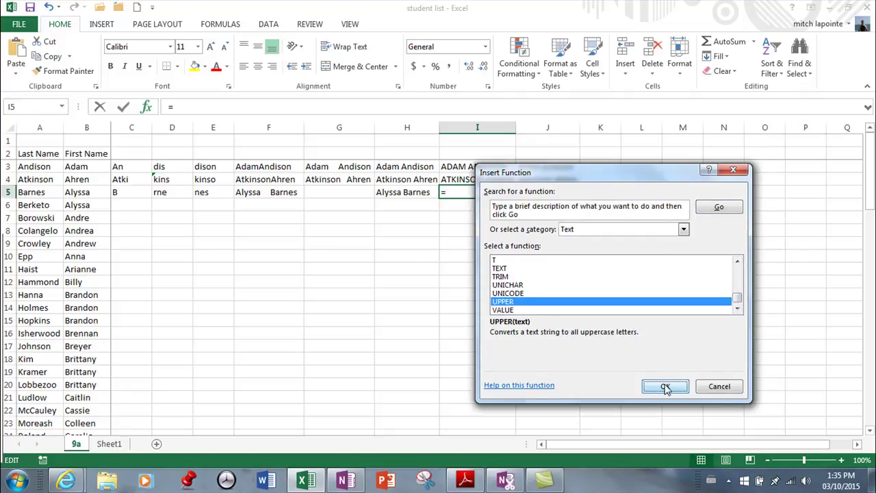
left_click(664, 385)
left_click(393, 192)
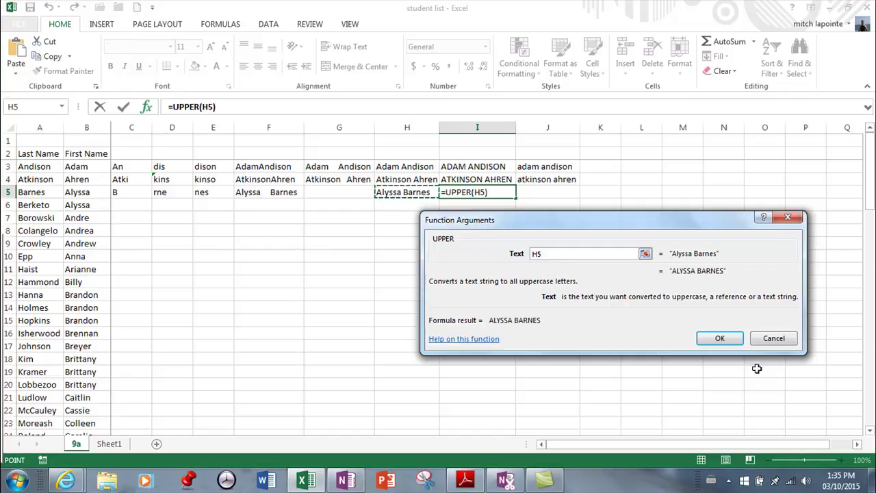
left_click(737, 339)
Step: Insert the LOWER function from the Text category into cell J5 with I5 as its text
left_click(552, 193)
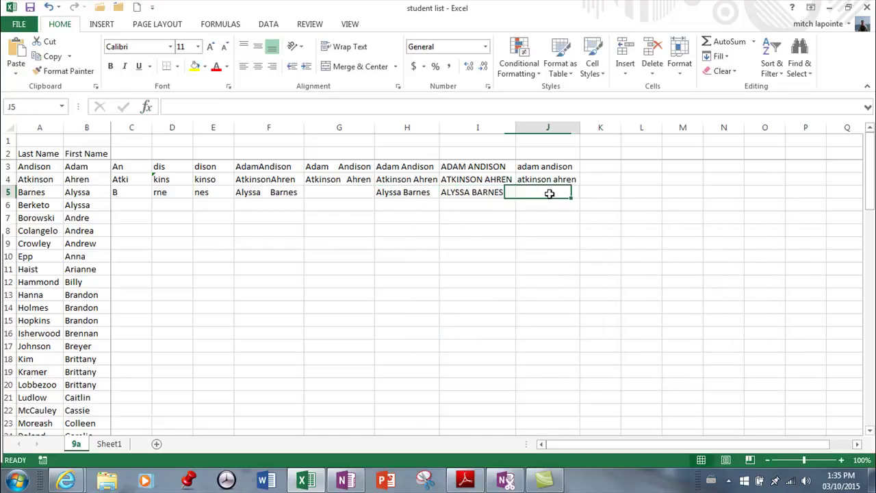
left_click(753, 42)
left_click(756, 140)
left_click_drag(739, 278, 740, 286)
left_click(506, 276)
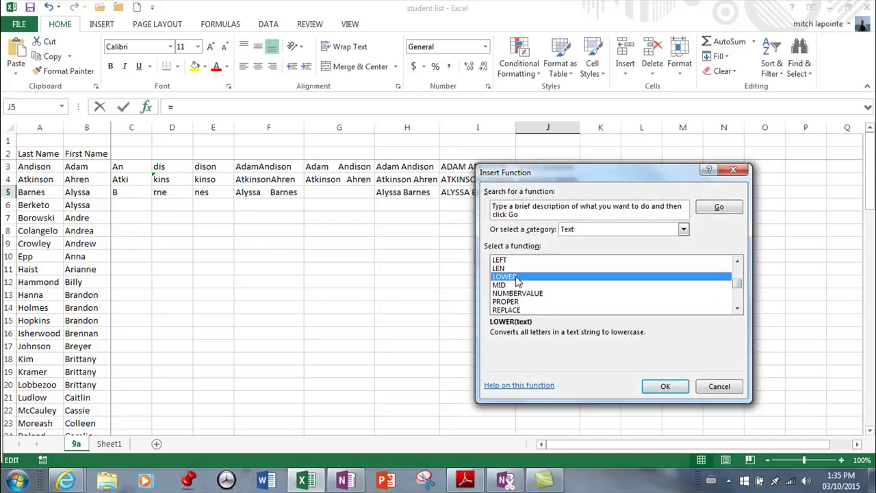
left_click(667, 387)
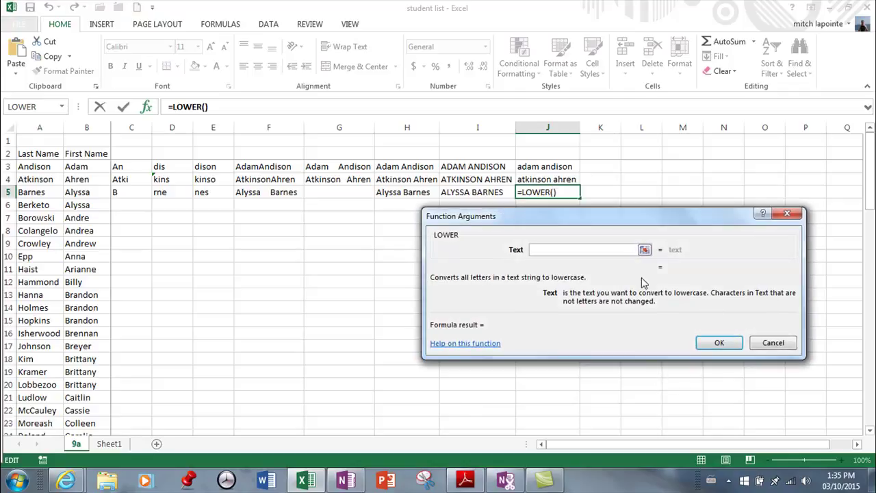
left_click(475, 194)
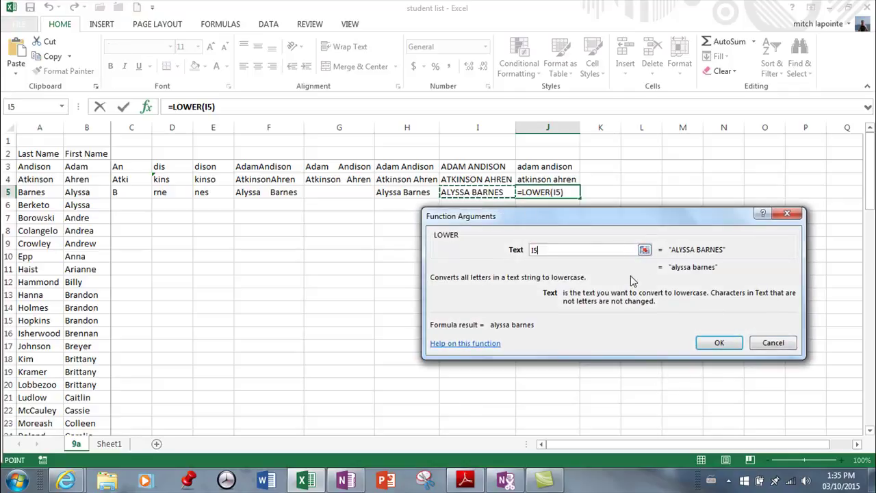
left_click(719, 342)
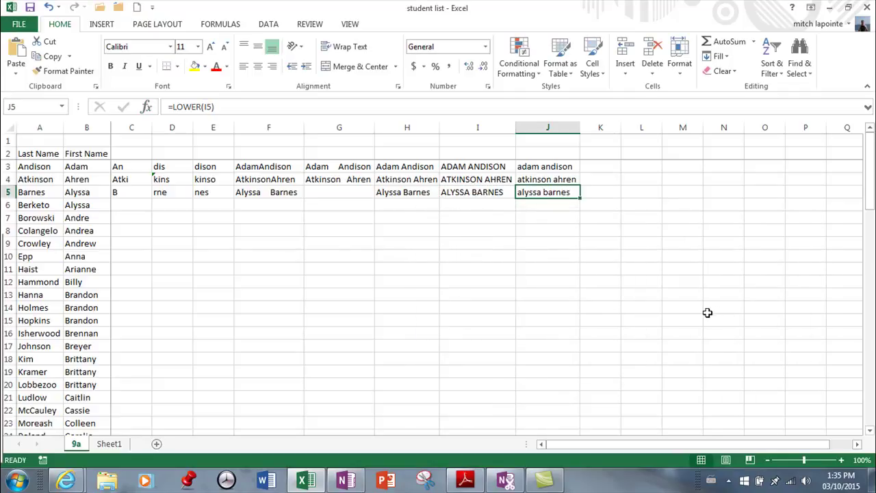
Step: Review the text function formulas across row 5, cell by cell from C5 to J5
left_click(131, 192)
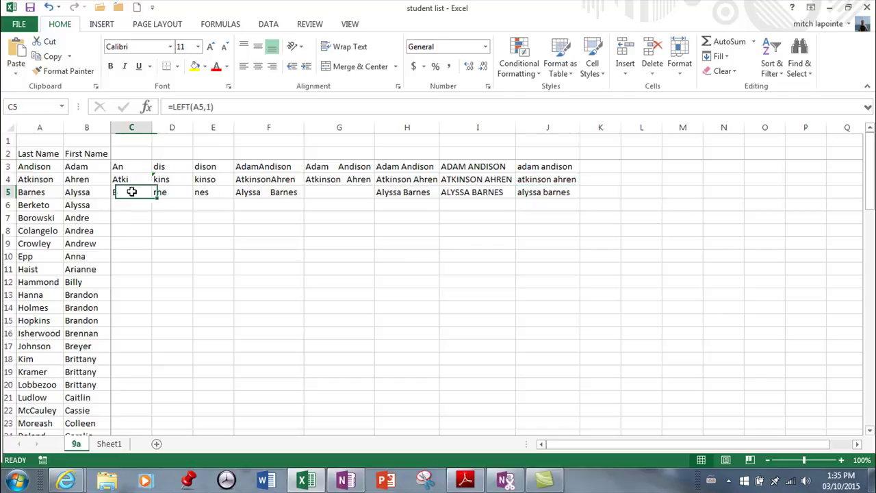
key("Right")
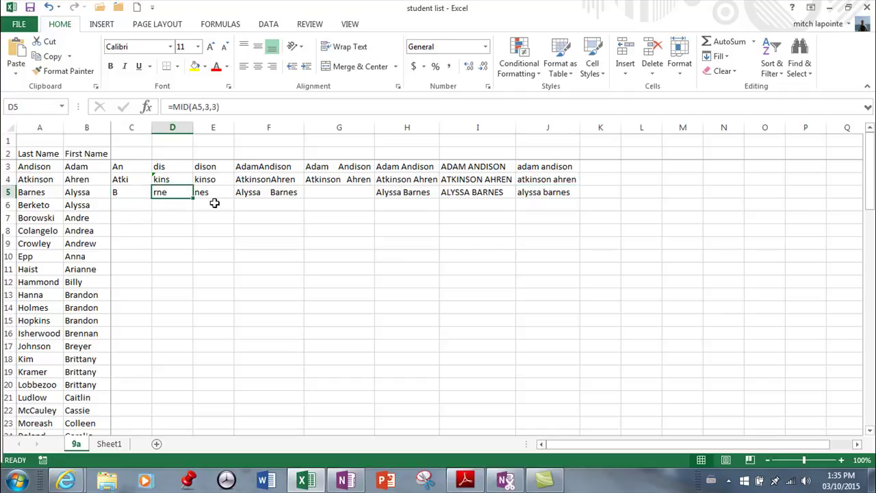
key("Right")
key("Right")
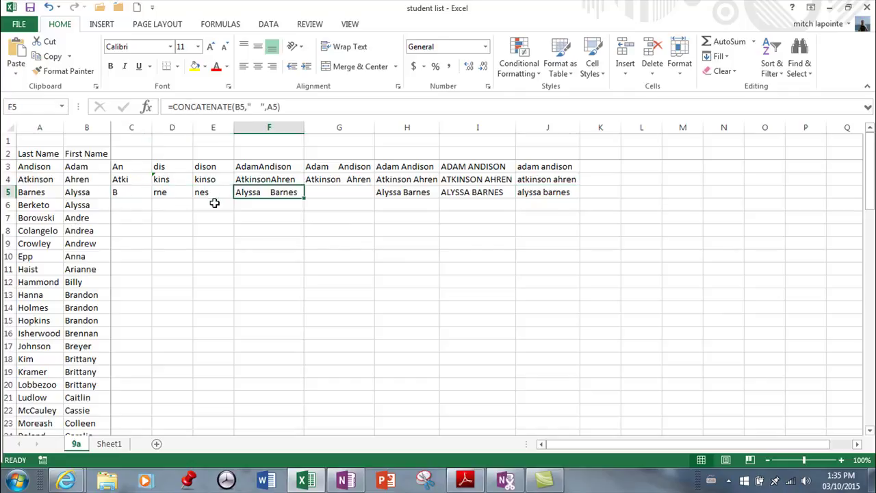
key("Right")
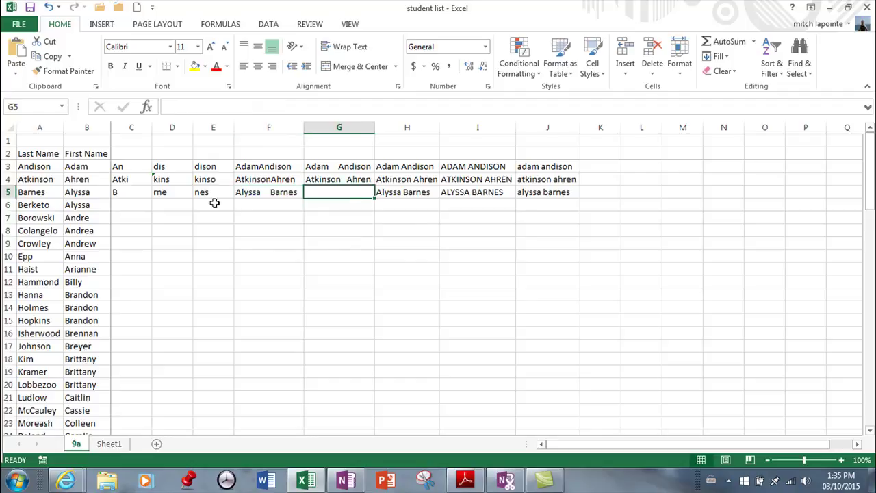
key("Right")
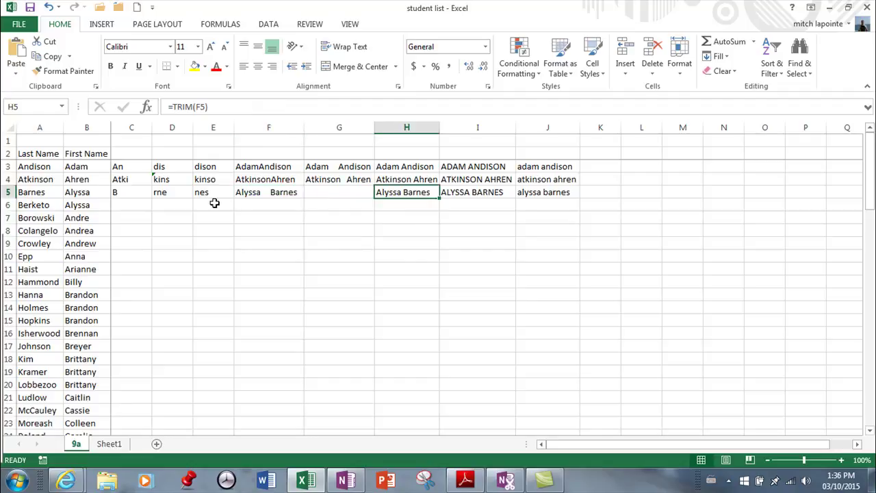
key("Right")
key("Right")
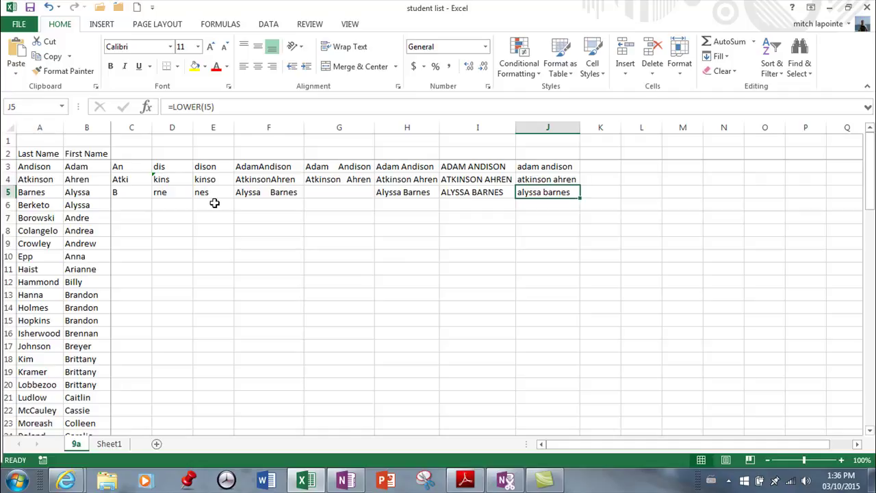